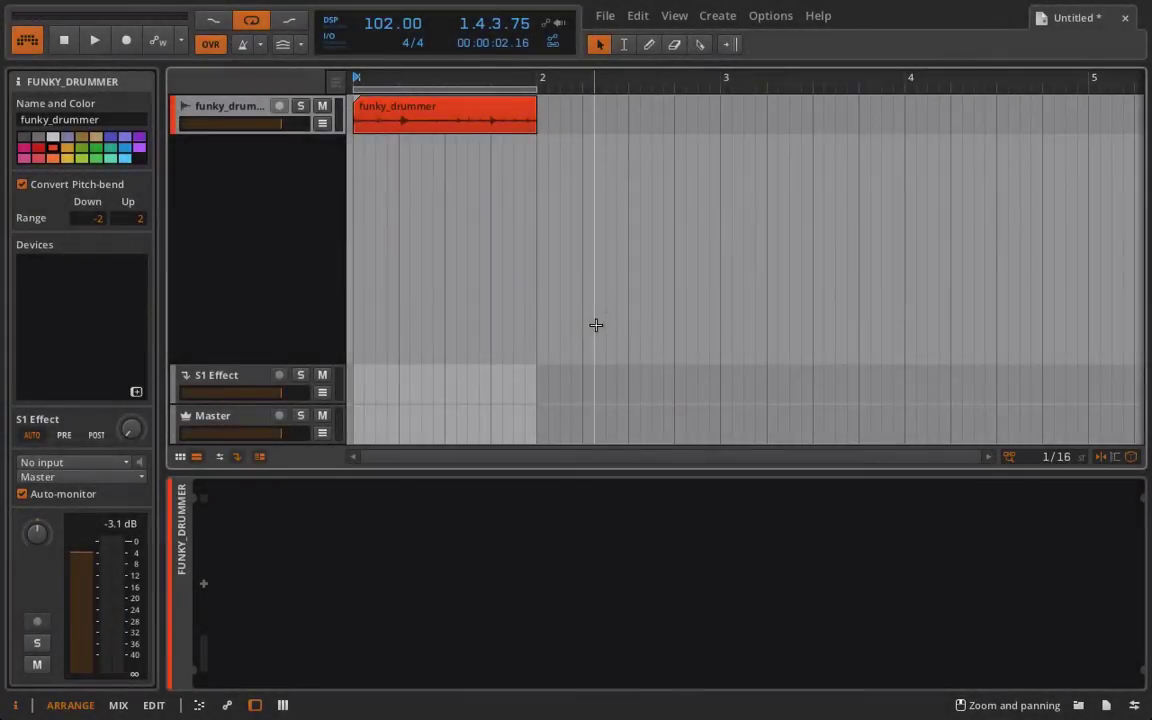
Step: Add a new instrument track below funky_drummer and load an empty Sampler device onto it
right_click(231, 180)
left_click(252, 194)
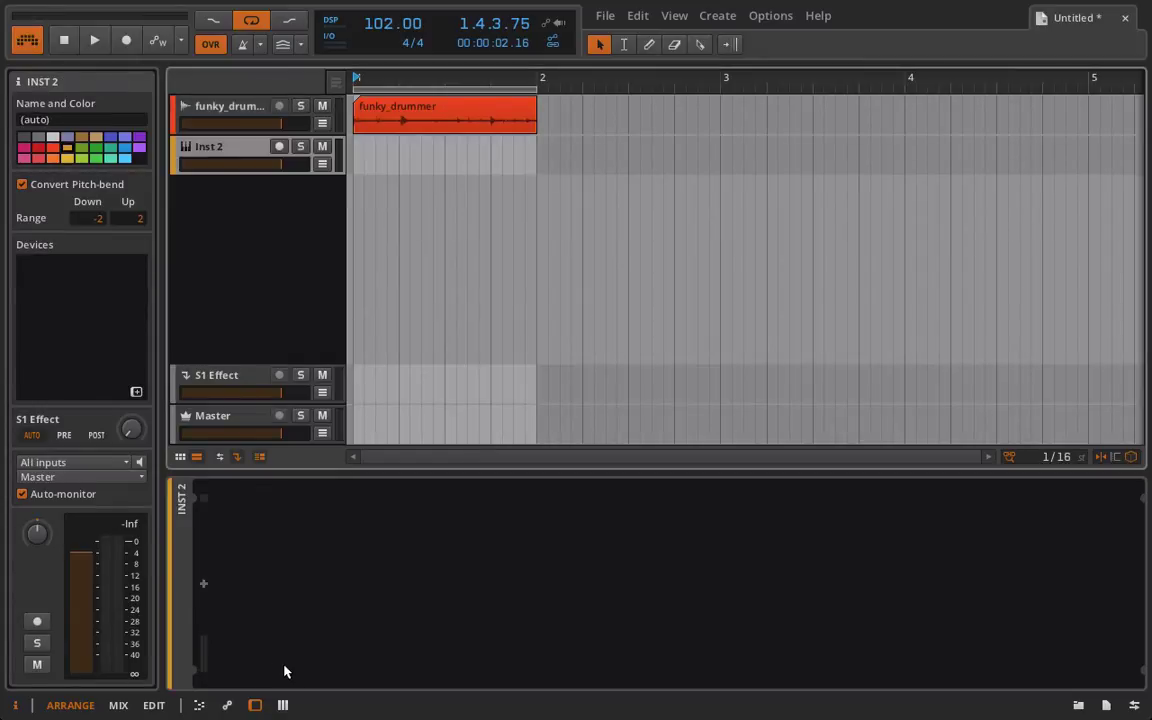
left_click(212, 580)
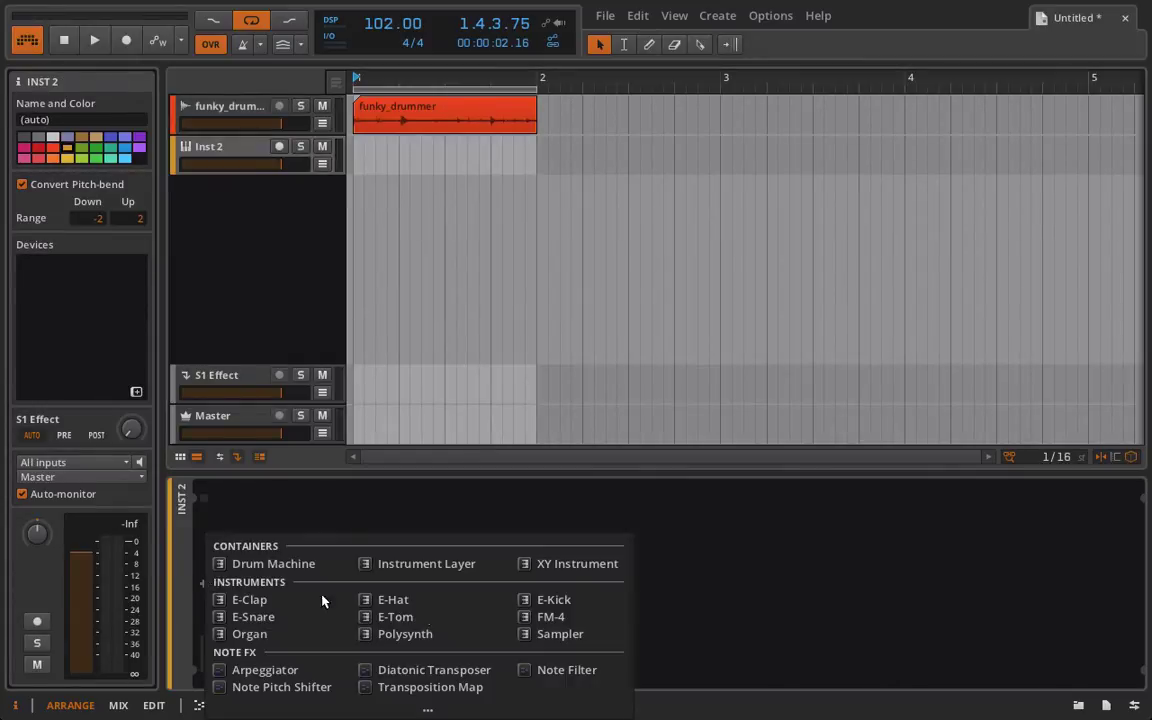
left_click(555, 630)
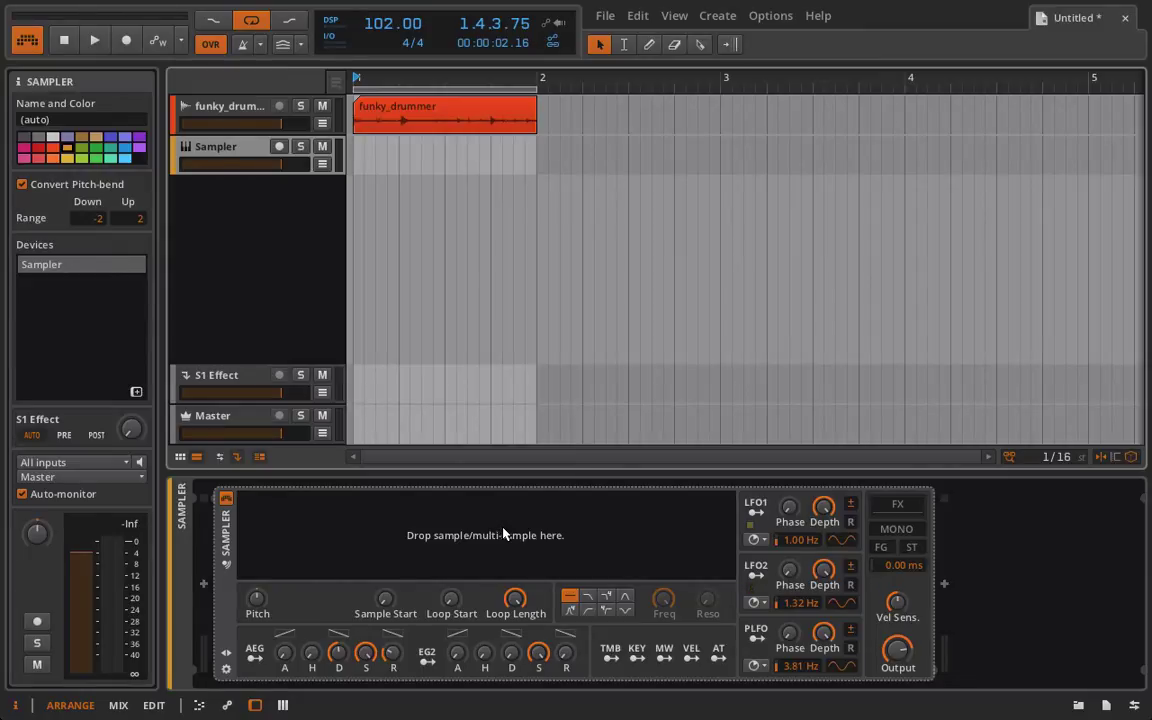
Step: Solo funky_drummer, audition the loop, open its clip in the editor and bring up its options
left_click(301, 107)
key("space")
double_click(470, 108)
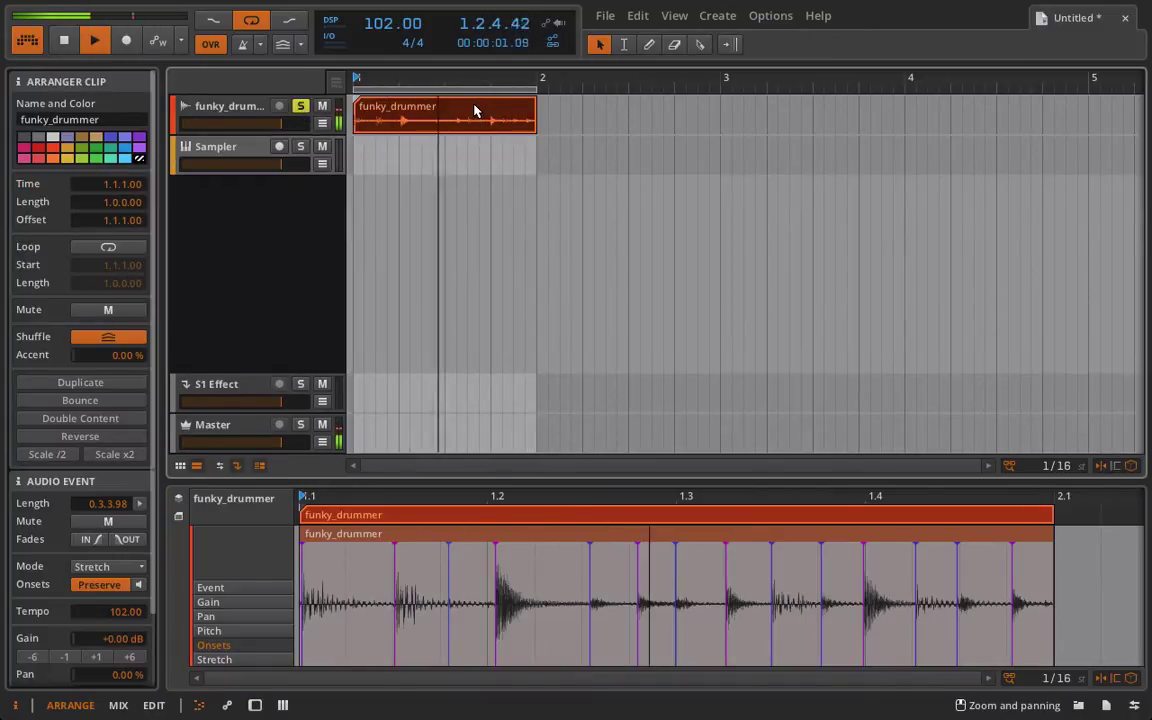
key("space")
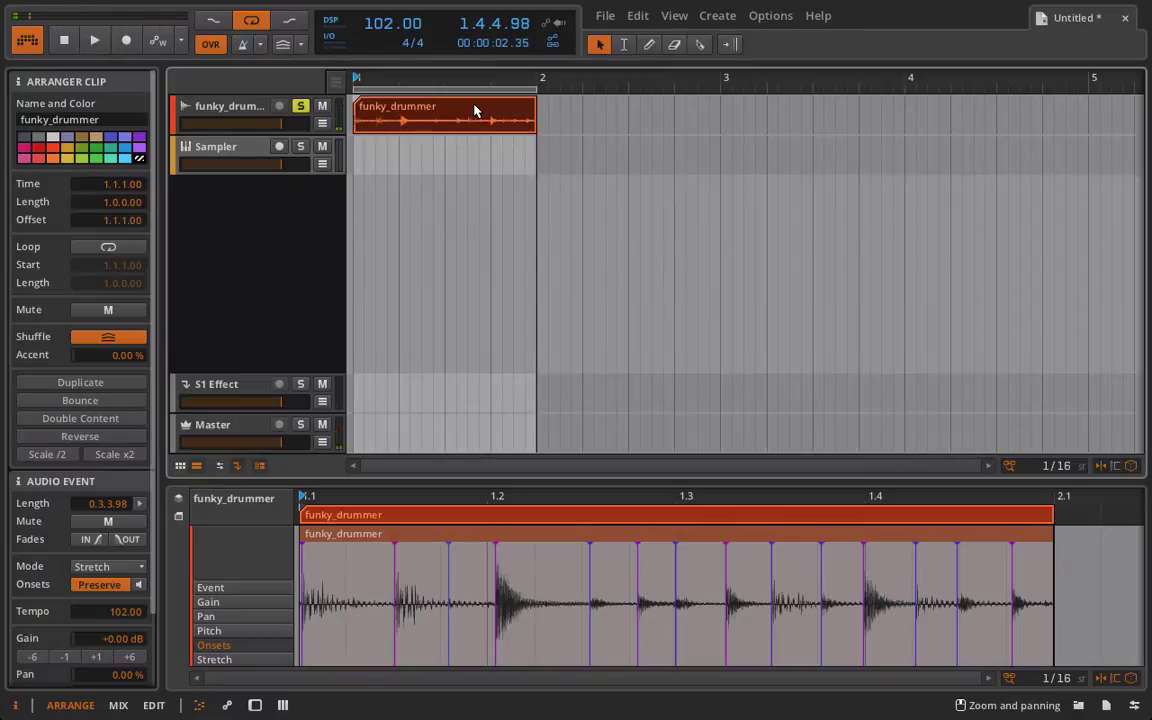
right_click(475, 110)
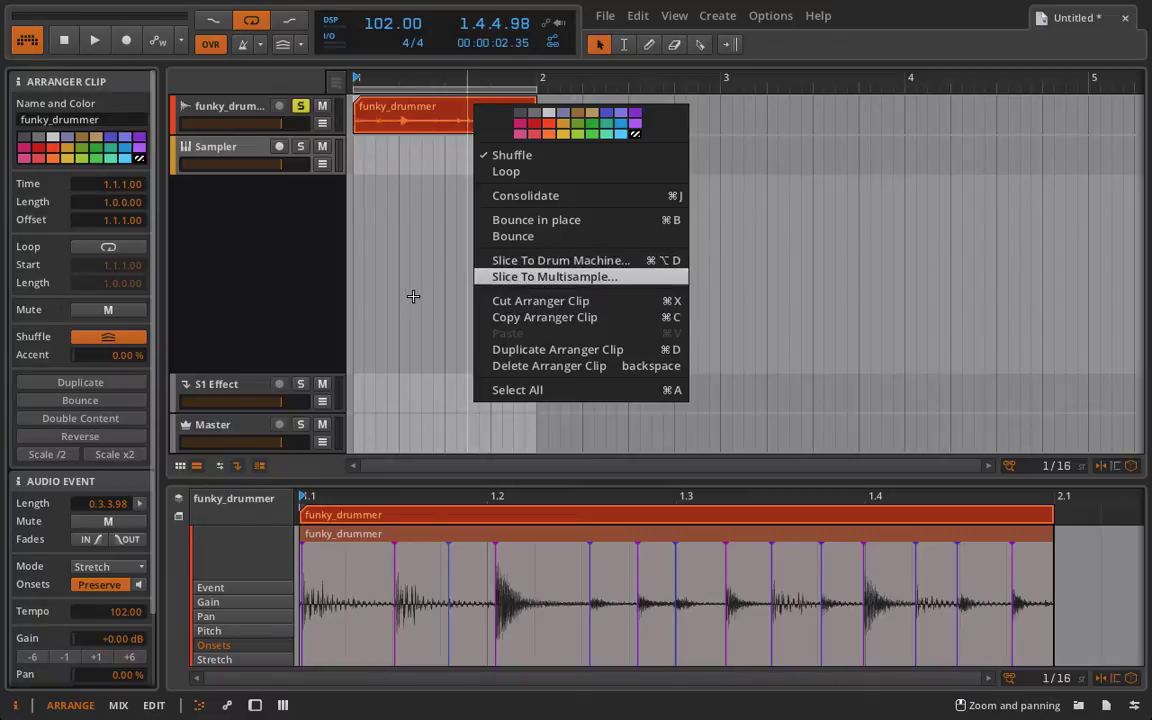
Step: Zoom in on the waveform start and delete the onset marker at the clip's start
left_click(374, 113)
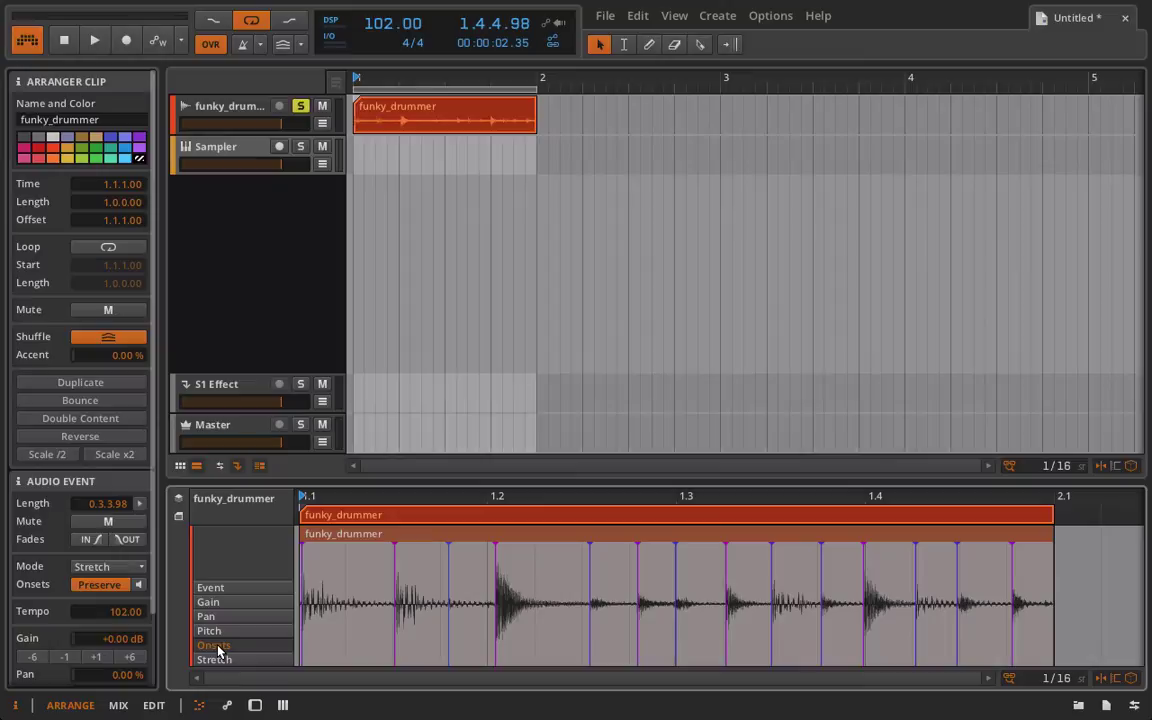
left_click_drag(309, 496, 316, 572)
right_click(316, 572)
key("Escape")
left_click(322, 568)
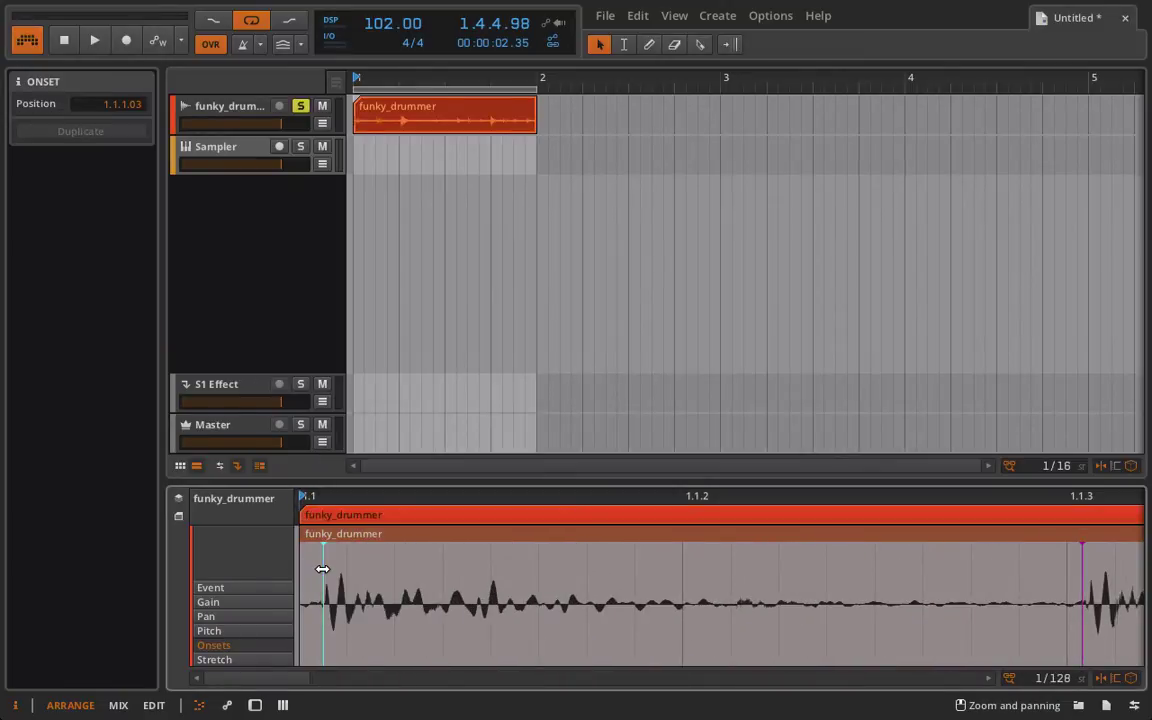
key("Delete")
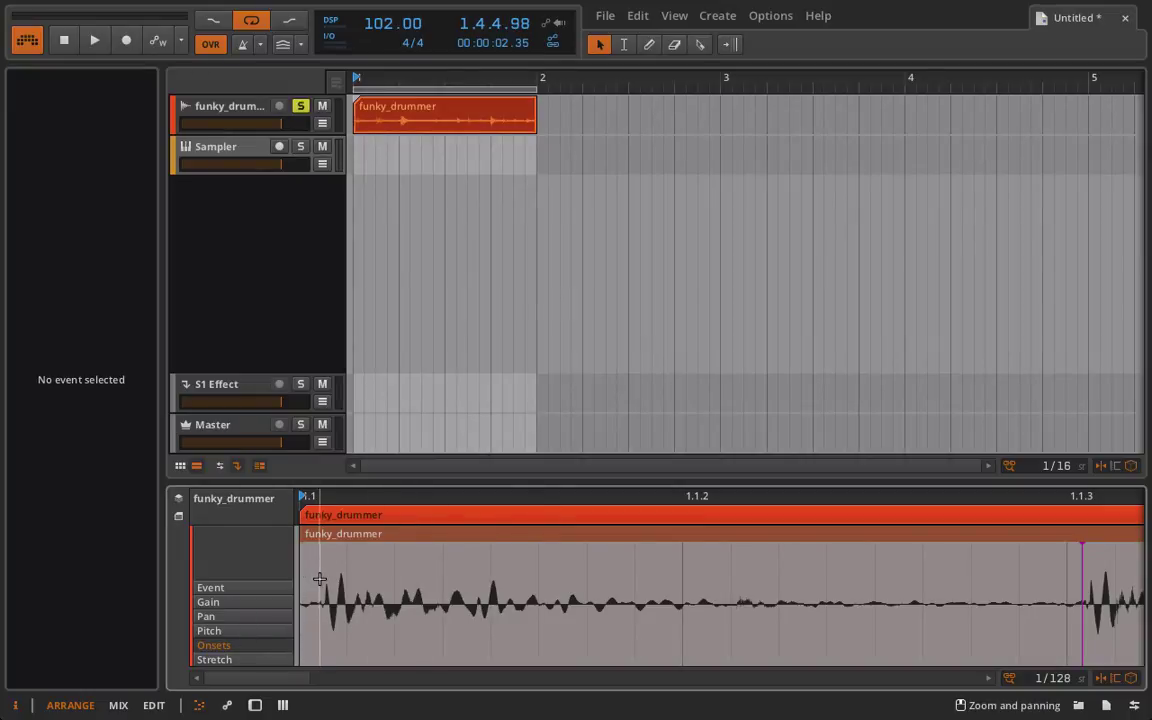
Step: Nudge the onset near 1.1.3 and a later pair of onsets slightly earlier across the loop
scroll(951, 545, "right", 3)
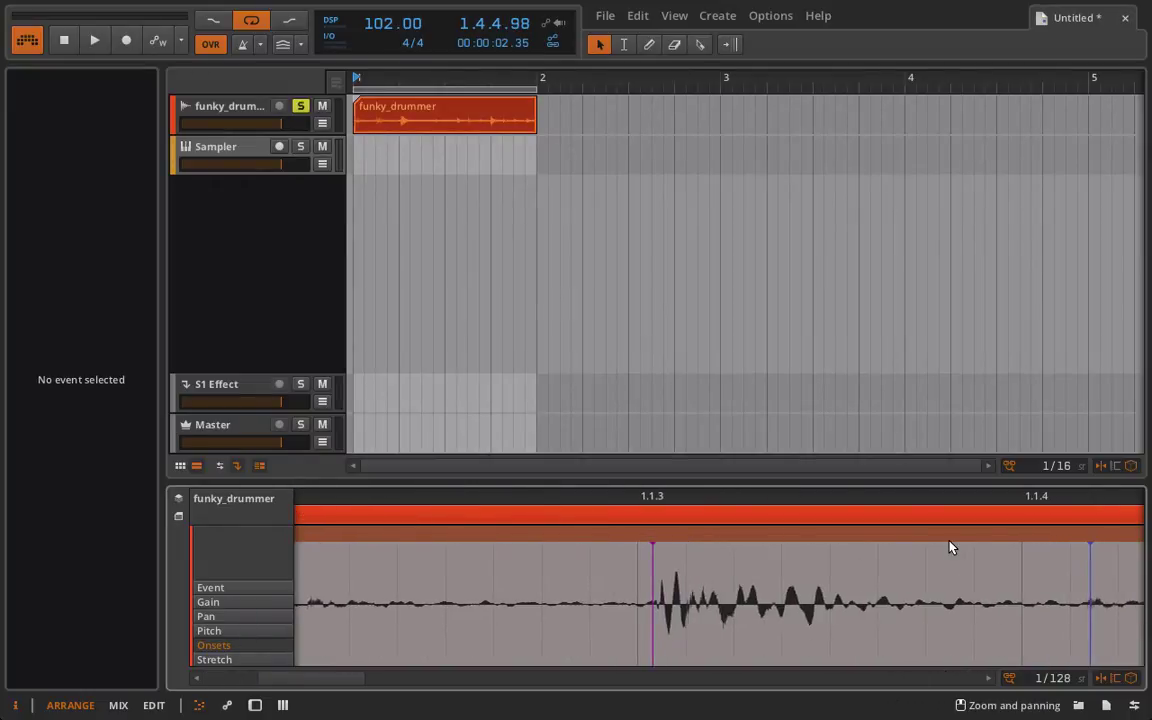
left_click_drag(654, 572, 638, 572)
scroll(638, 572, "right", 2)
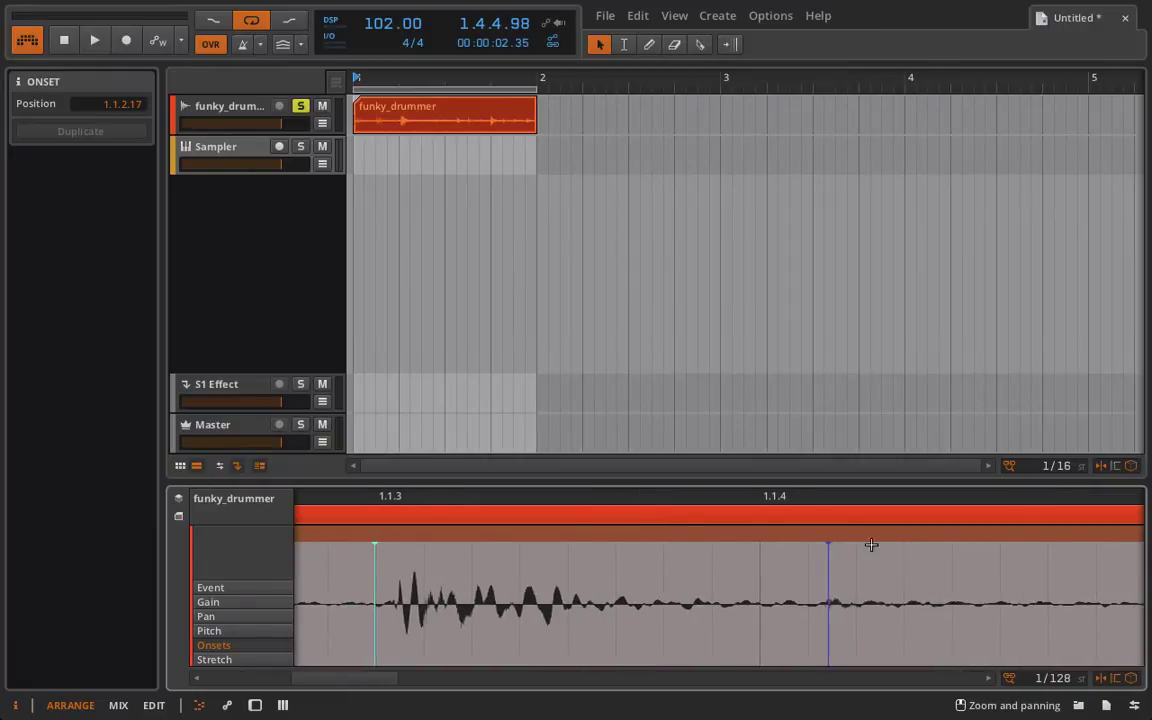
left_click(826, 560, "shift")
scroll(815, 562, "right", 5)
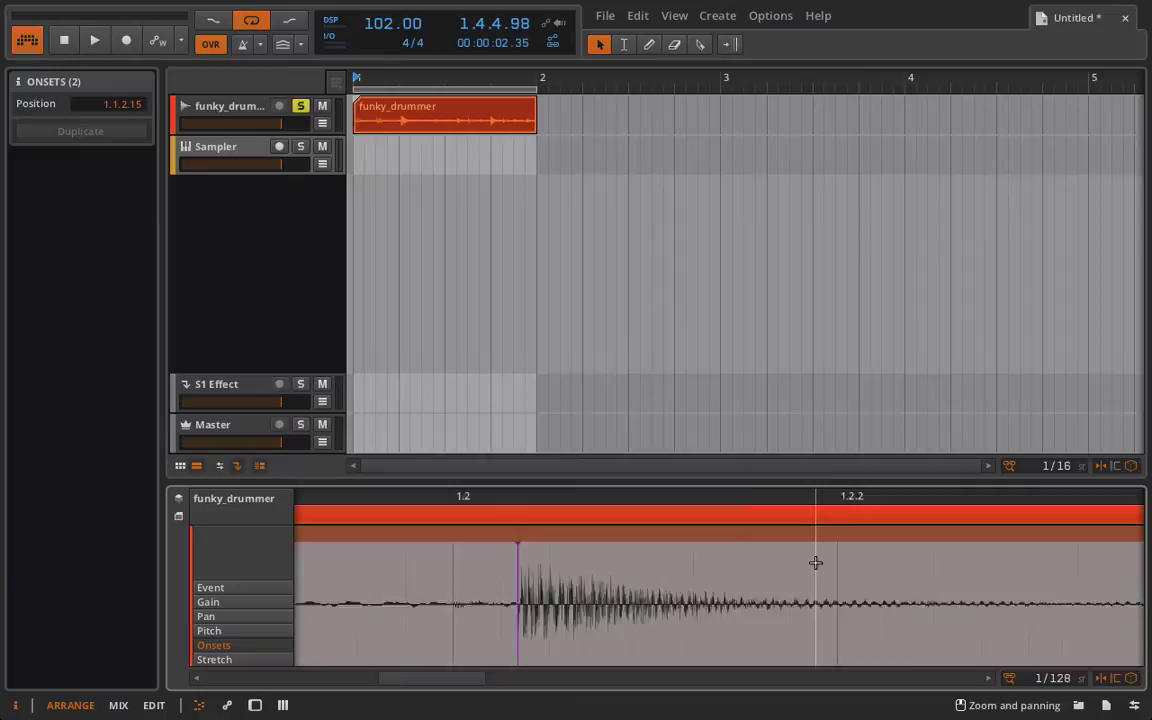
scroll(815, 562, "right", 4)
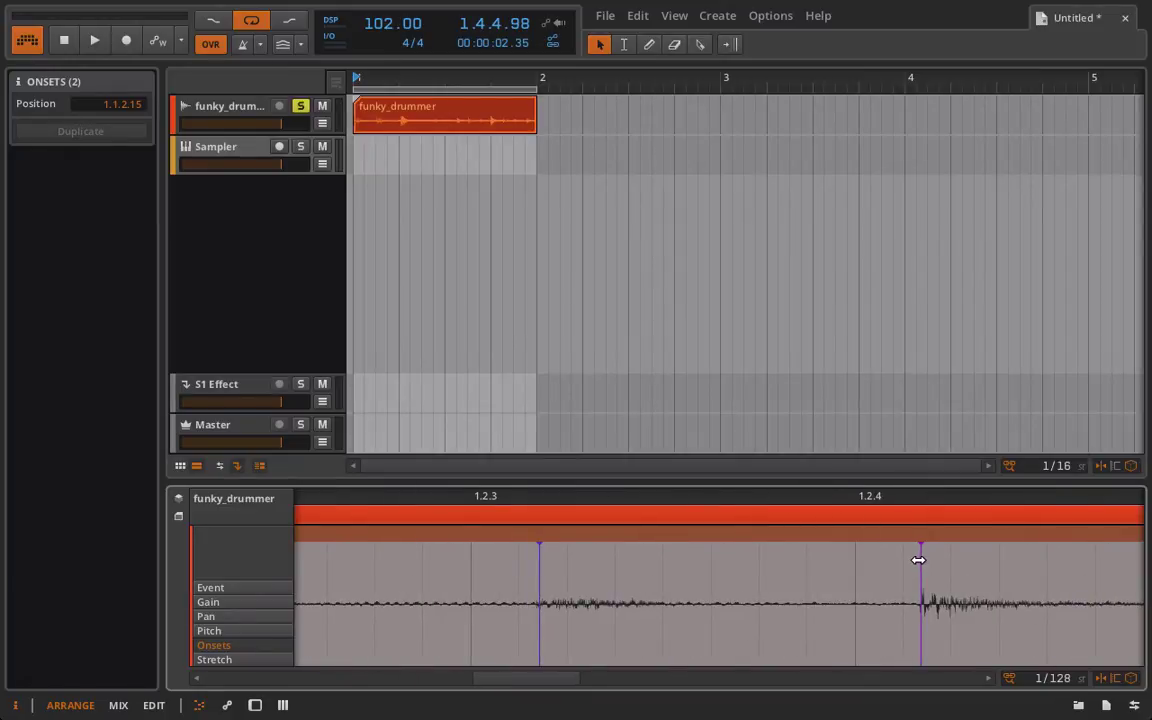
left_click_drag(918, 560, 913, 558)
scroll(913, 563, "right", 5)
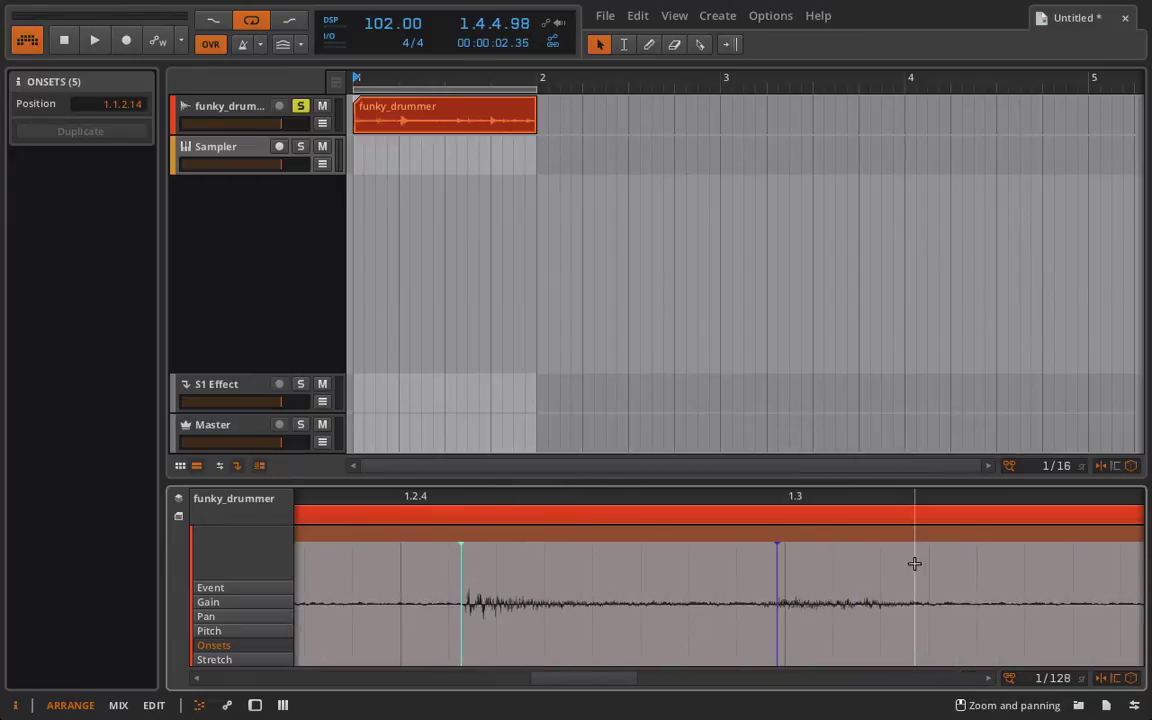
scroll(914, 563, "right", 7)
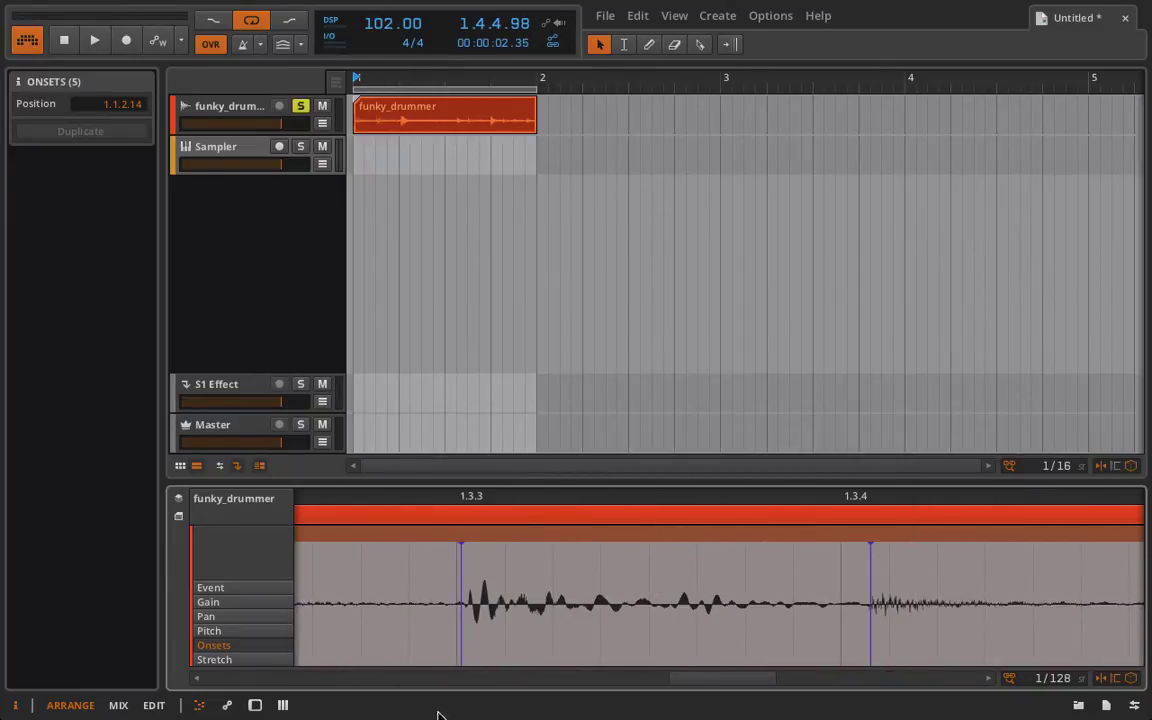
scroll(579, 563, "right", 5)
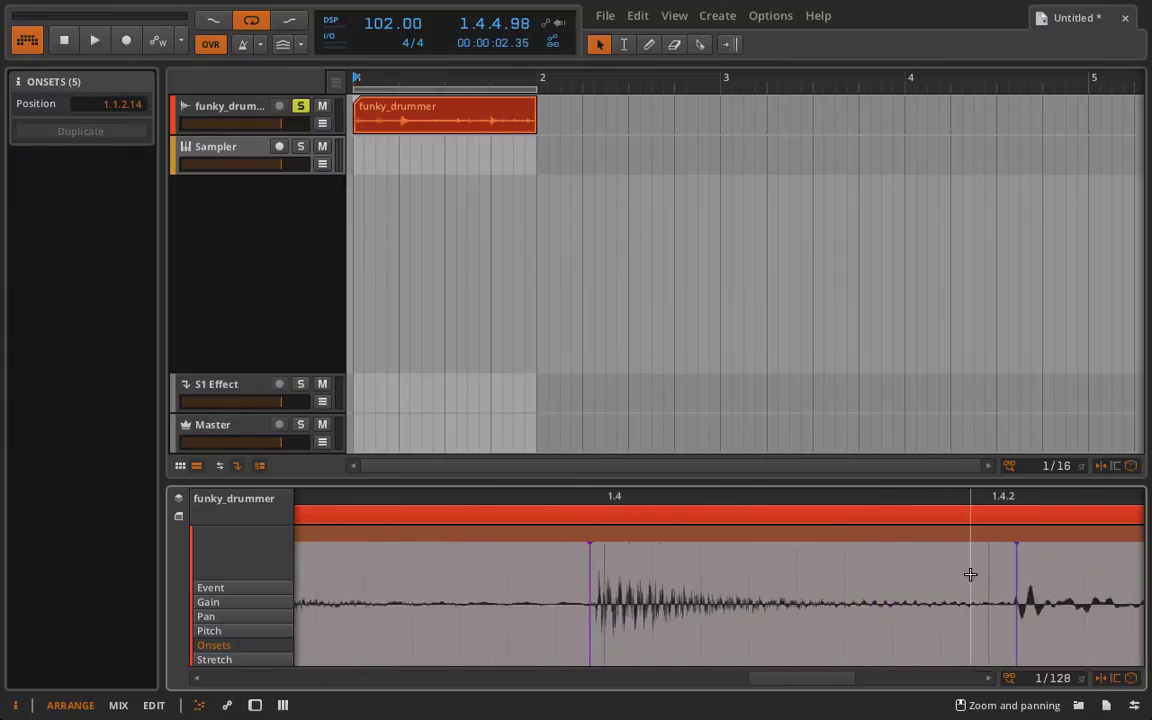
scroll(970, 574, "right", 6)
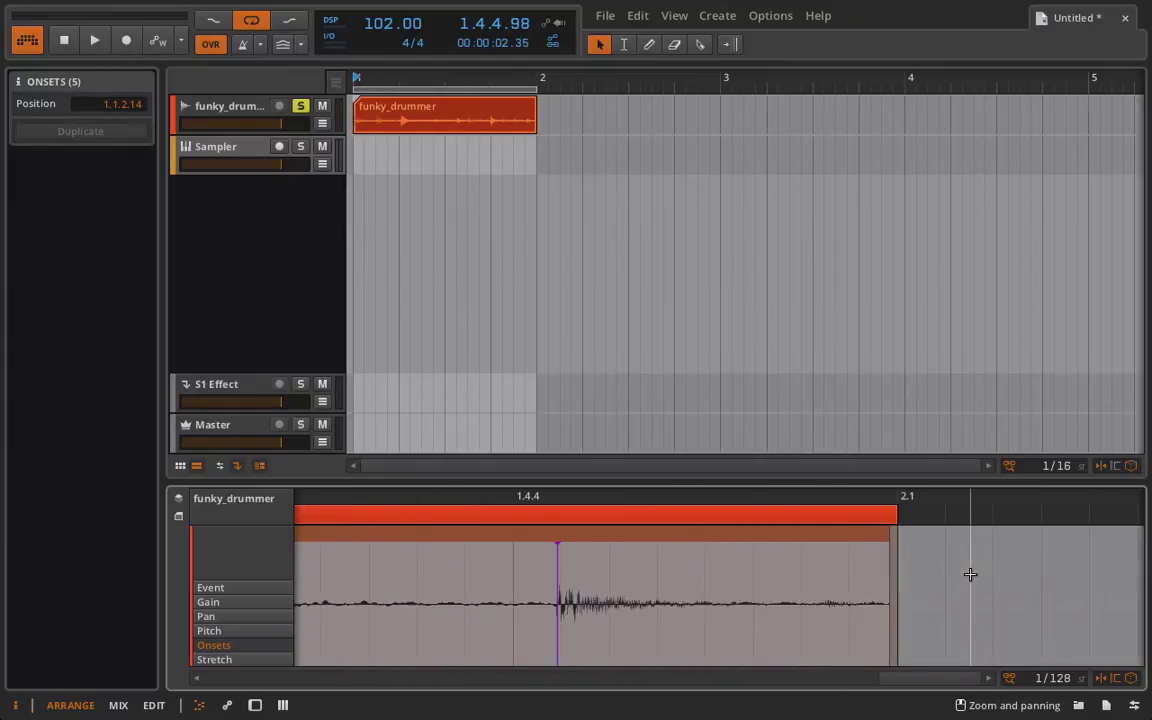
scroll(970, 574, "left", 6)
scroll(970, 574, "right", 6)
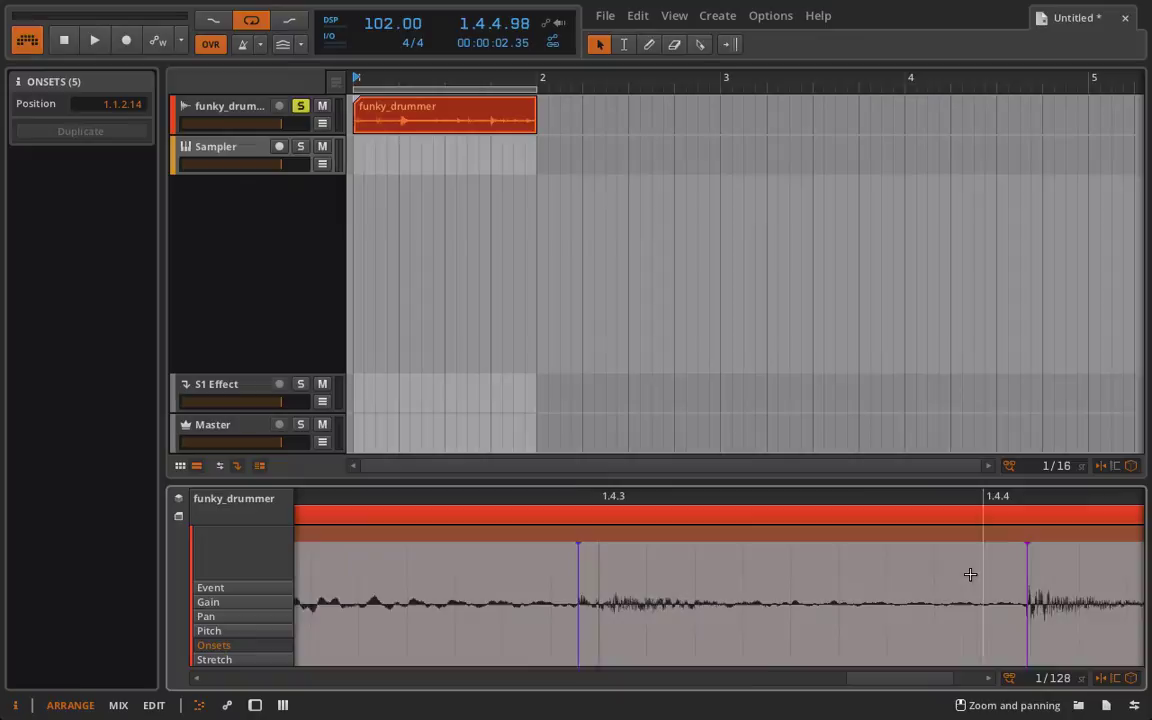
scroll(970, 574, "right", 3)
scroll(940, 566, "left", 6)
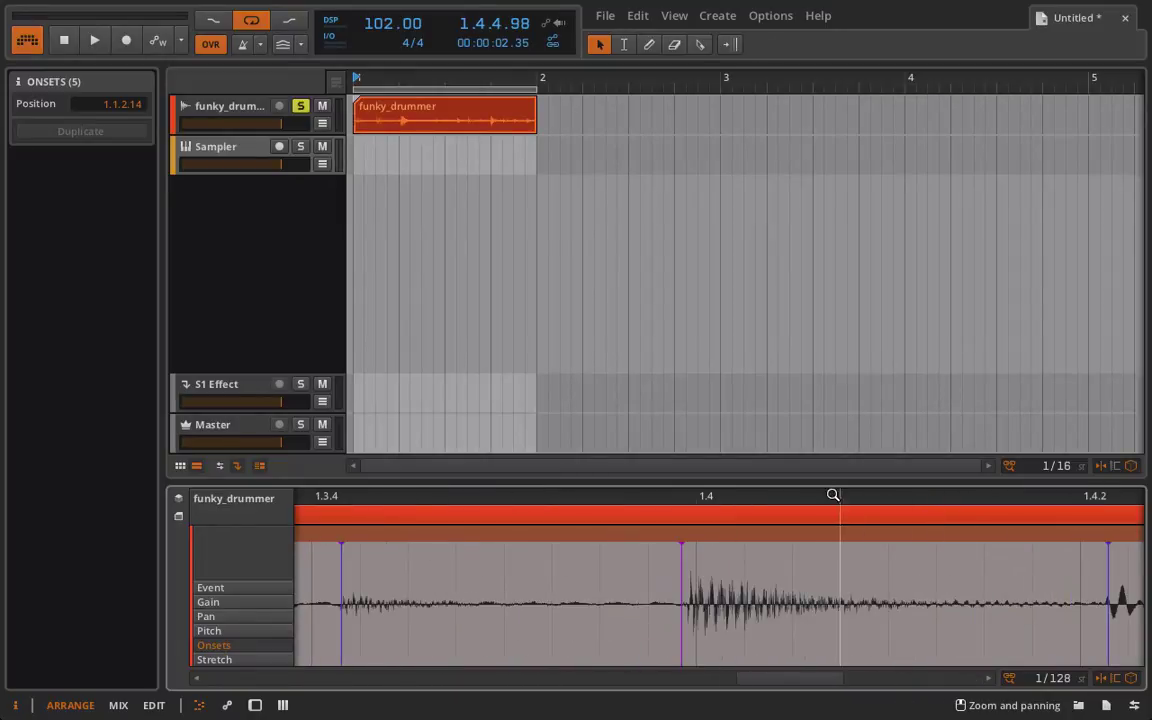
scroll(828, 492, "up", 1)
scroll(828, 492, "down", 5)
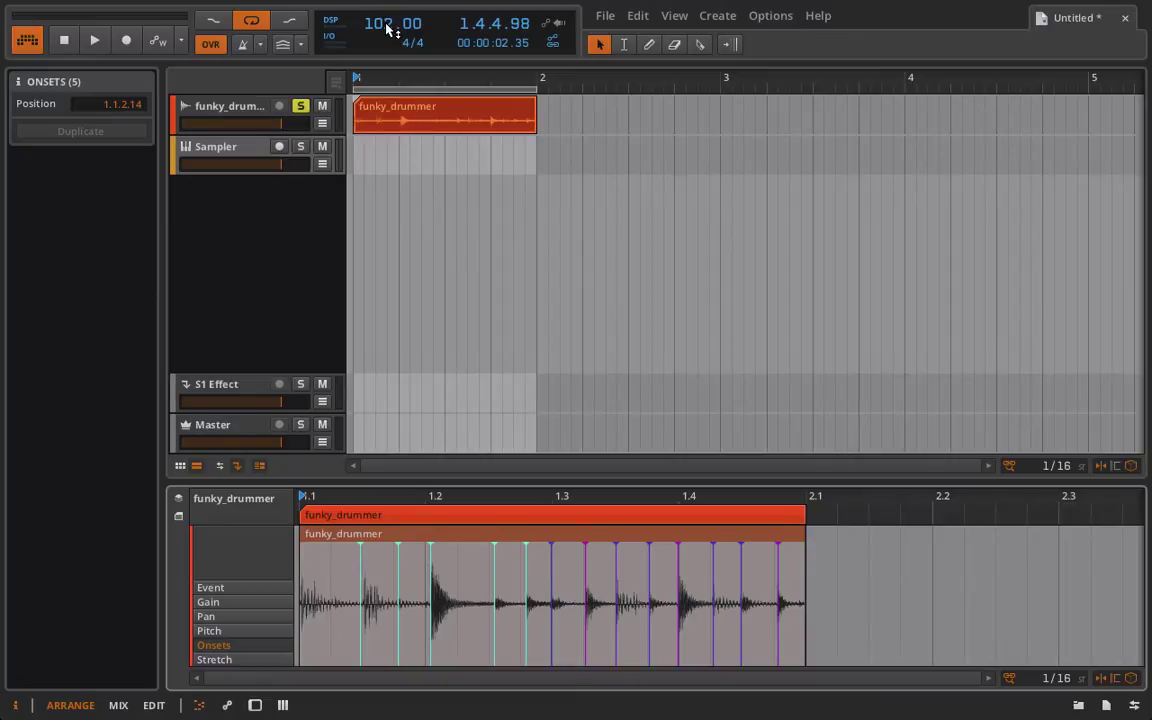
Step: Reselect the funky_drummer clip to show its Stretch-mode, 102 BPM audio event properties
left_click(366, 123)
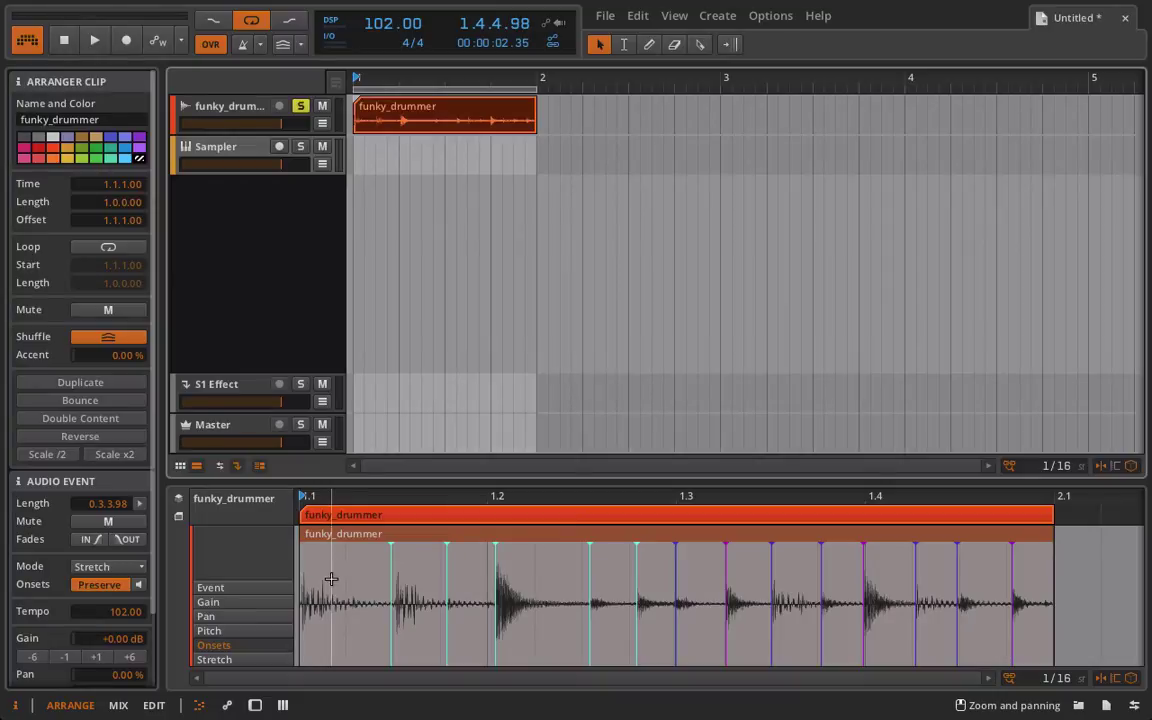
Step: Slice the funky_drummer clip to a Drum Machine, keeping the slice point at onsets
right_click(419, 120)
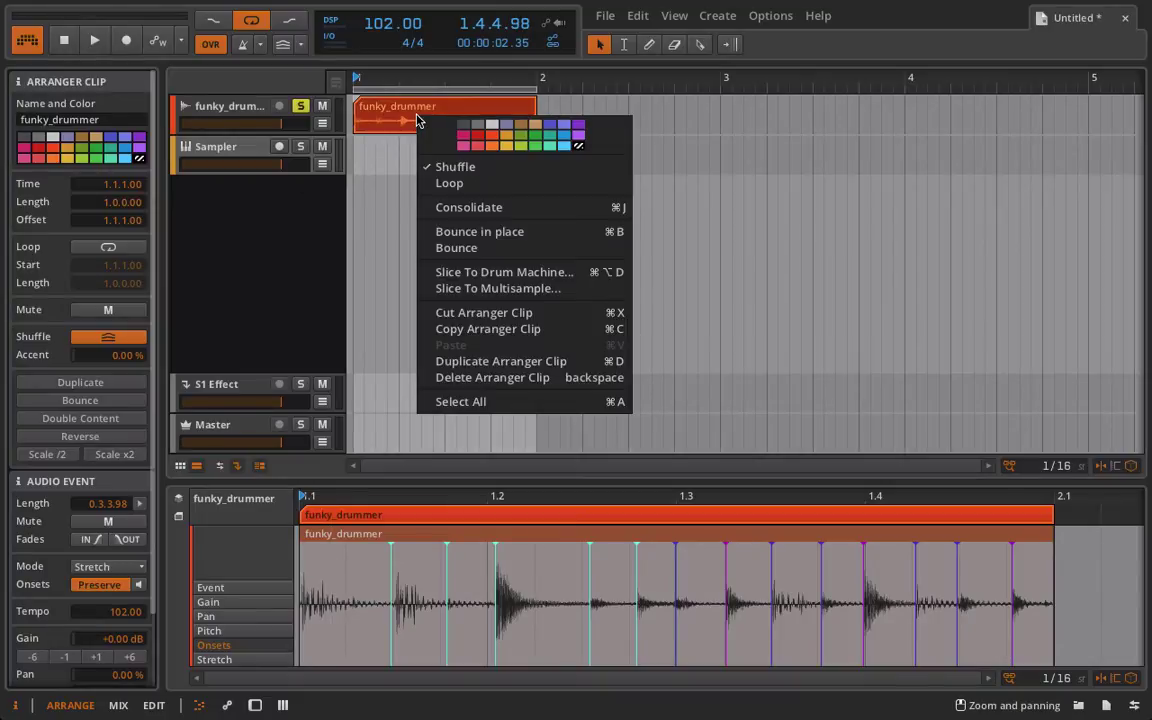
left_click(442, 273)
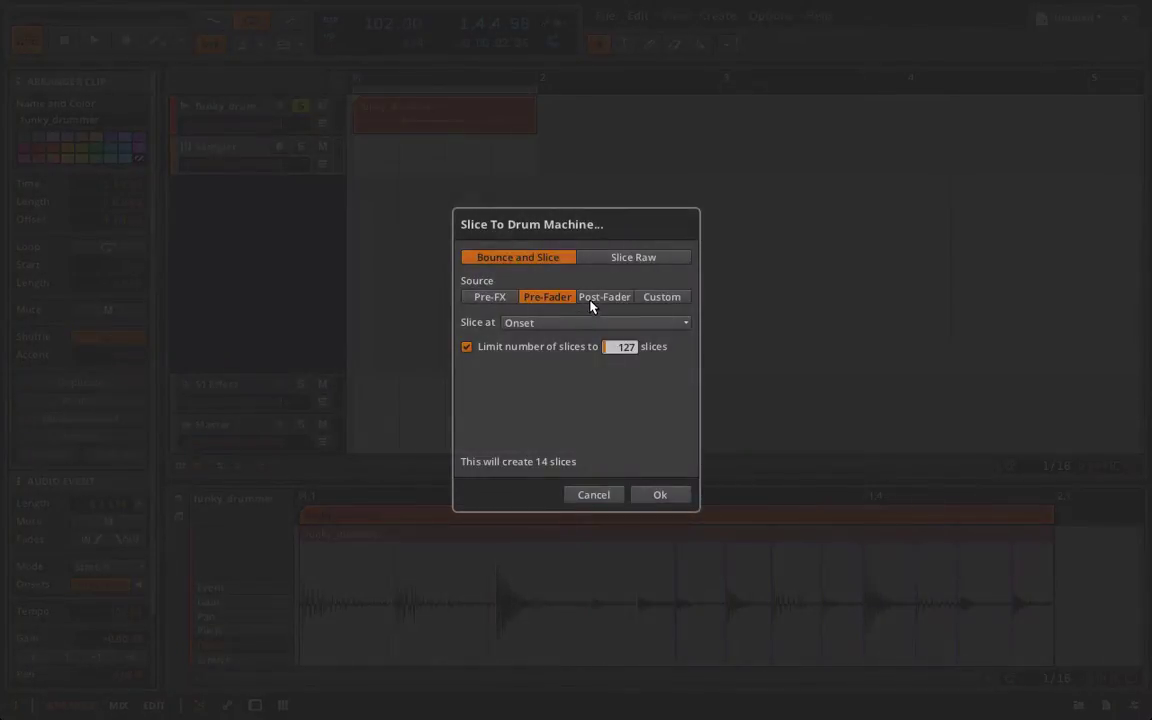
left_click(522, 326)
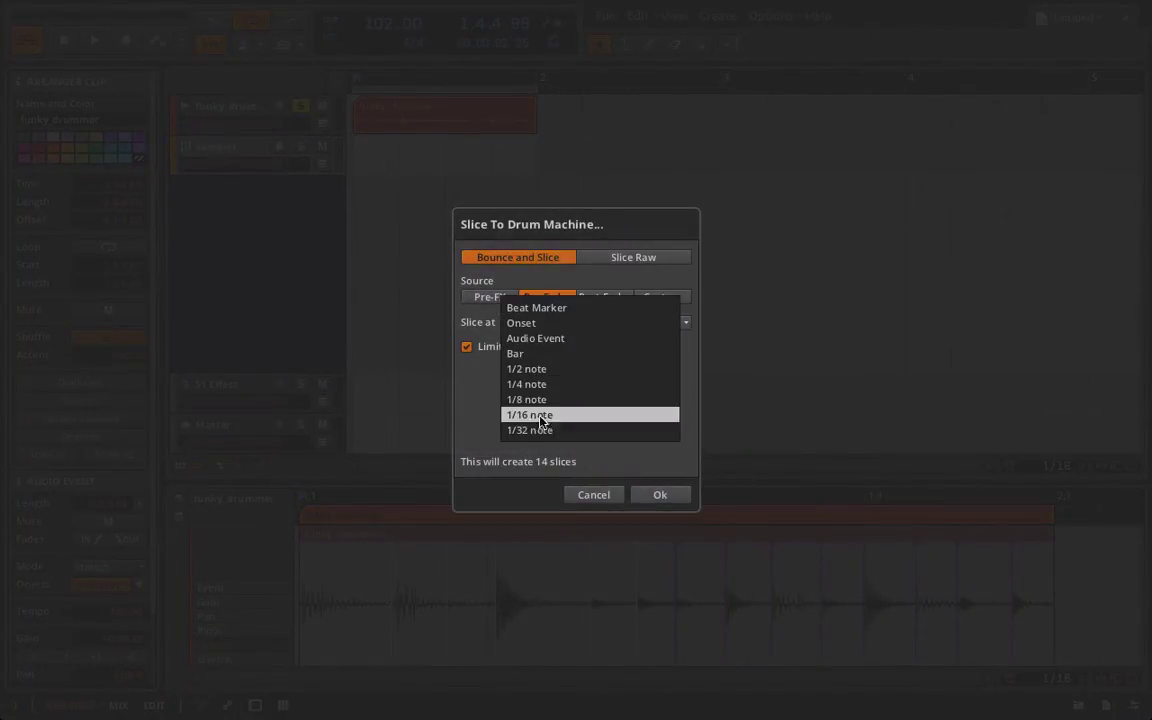
left_click(529, 324)
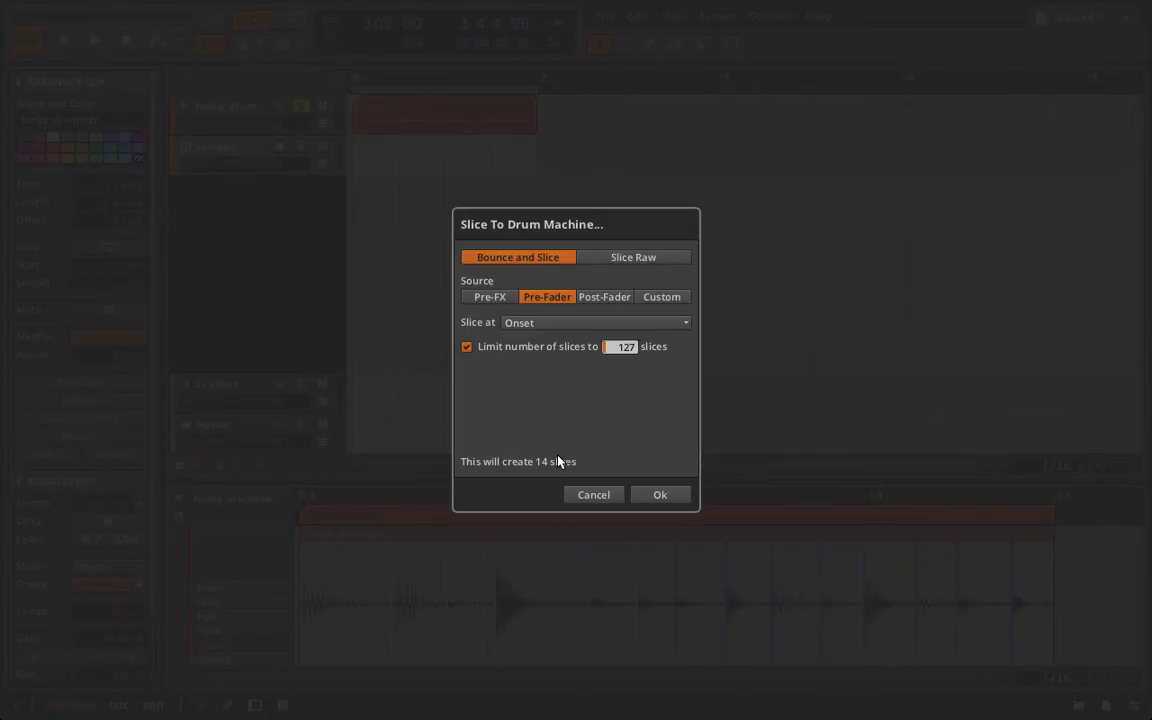
left_click(652, 496)
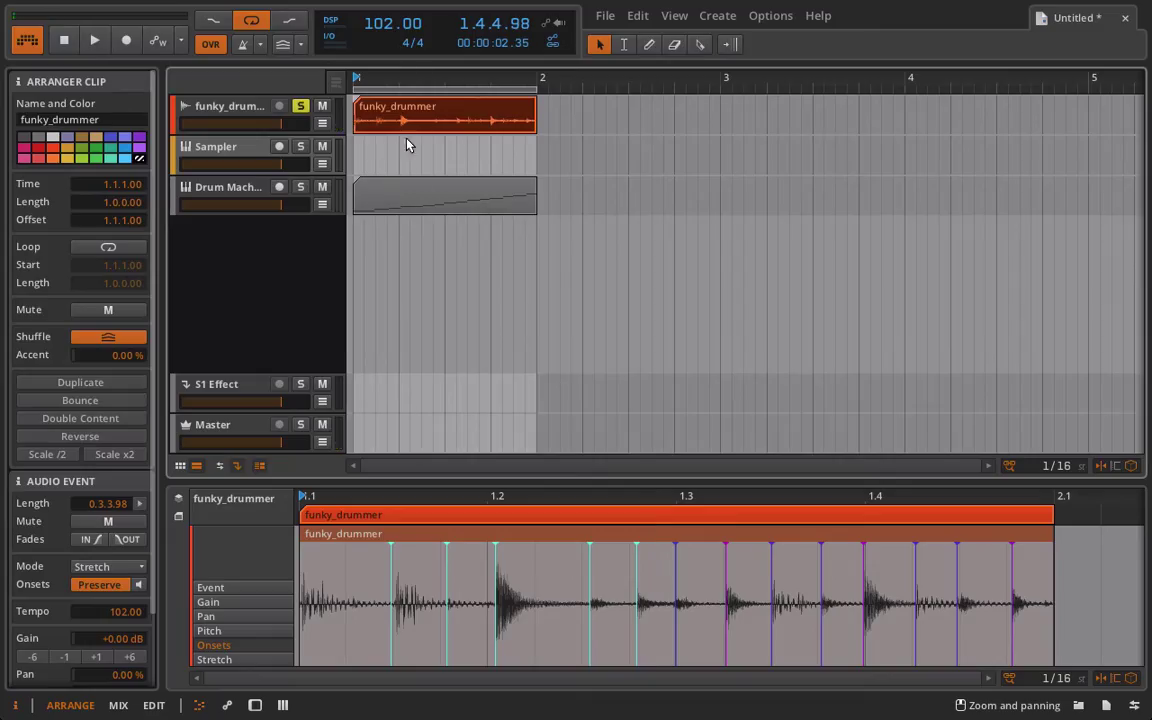
Step: Solo the new Drum Machine track in place of the loop and audition the sliced version
left_click(300, 186)
left_click(272, 168)
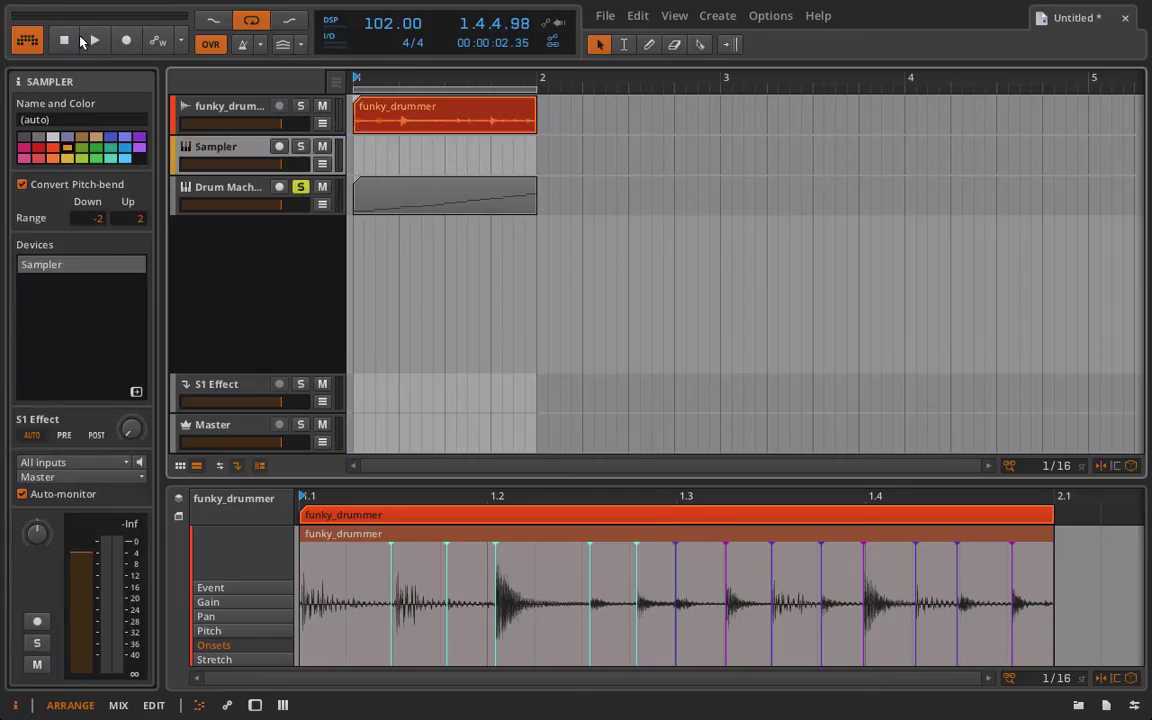
left_click(90, 40)
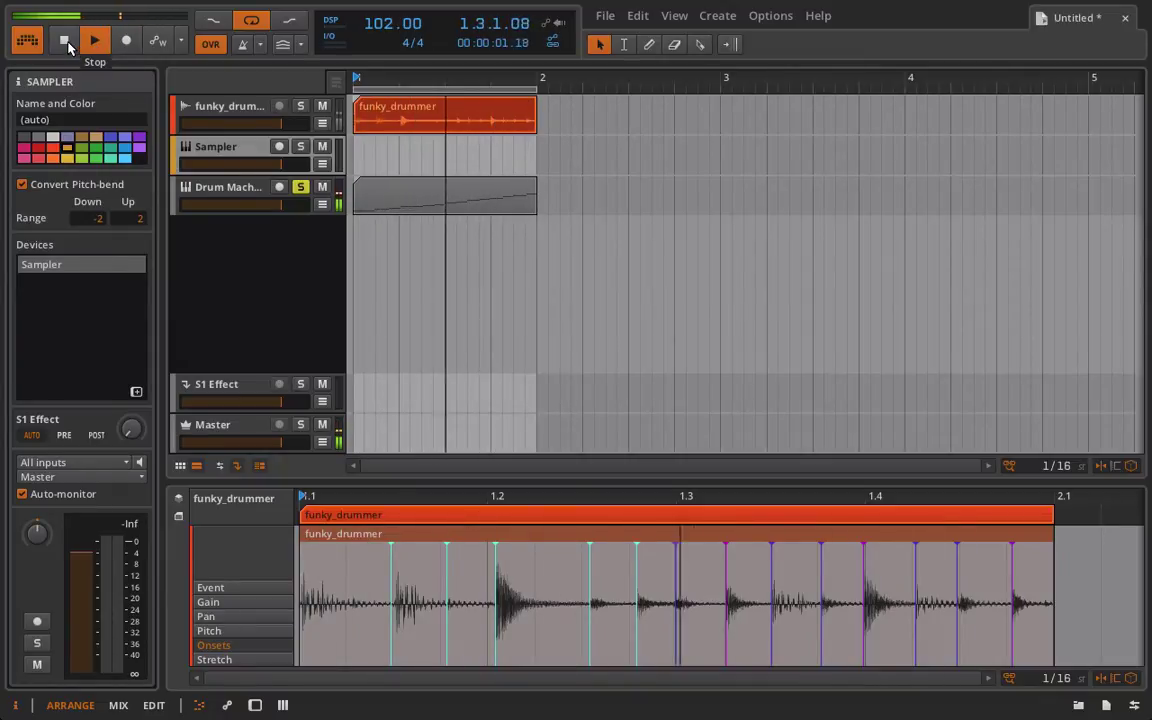
left_click(66, 42)
left_click(448, 104)
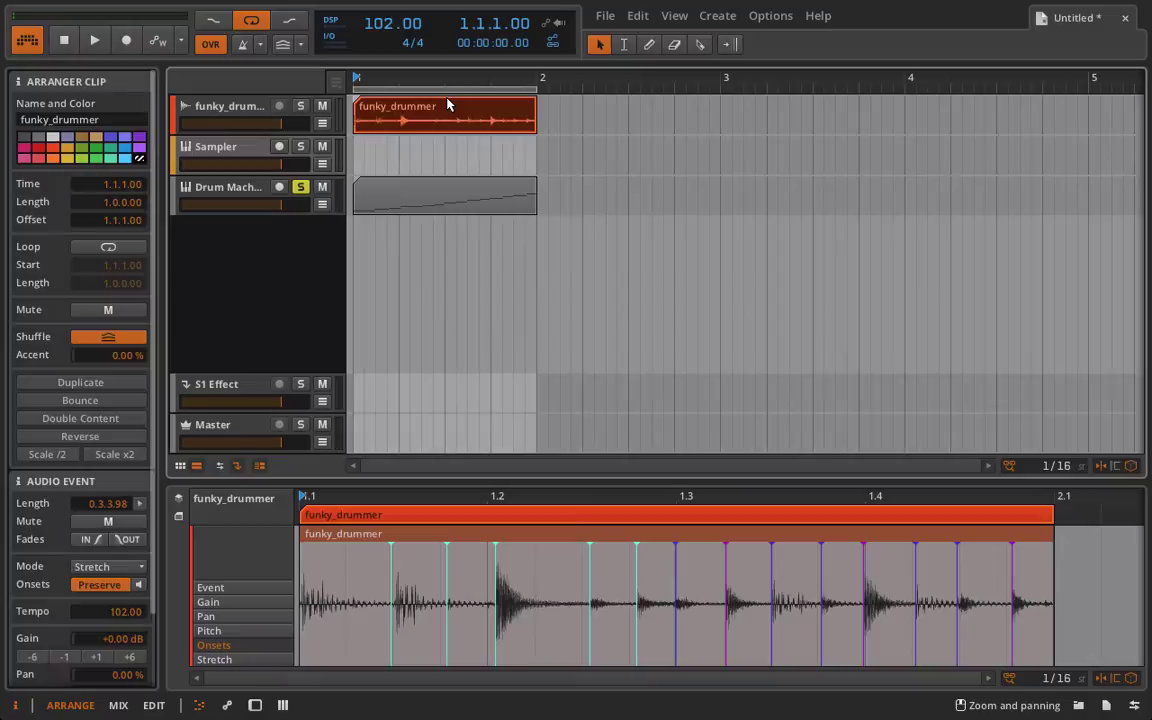
Step: Slice the clip into a 14-zone multisample on a new Sampler track, then solo and play it
right_click(448, 104)
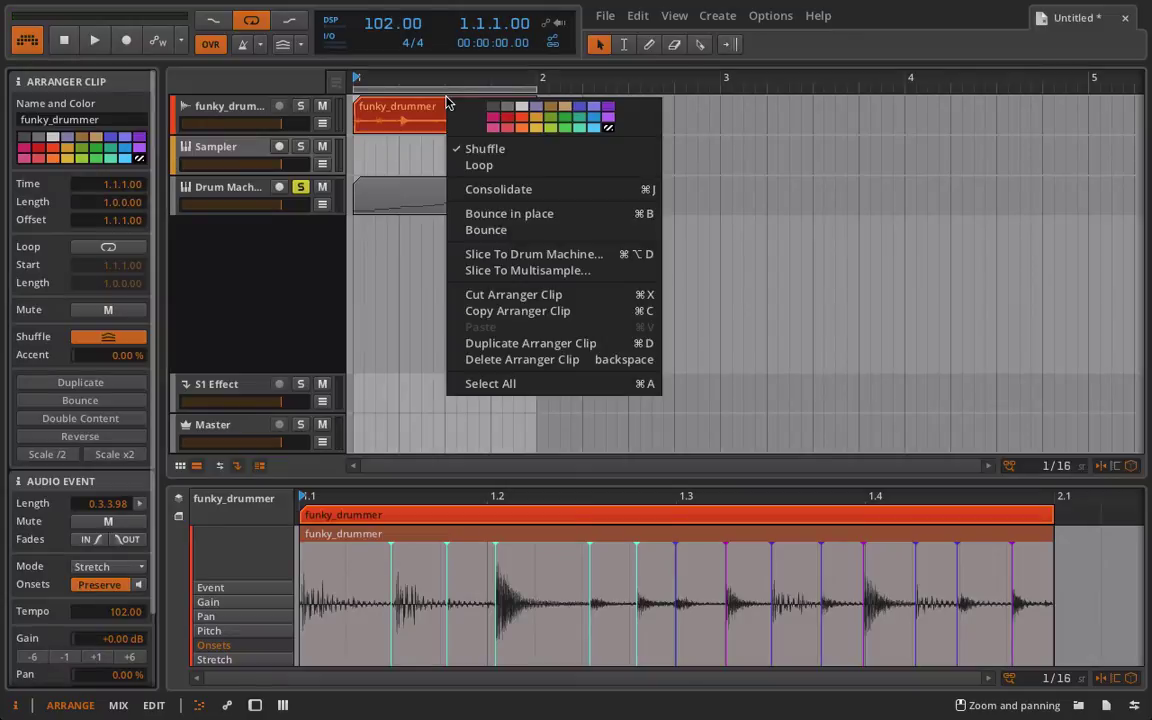
left_click(525, 270)
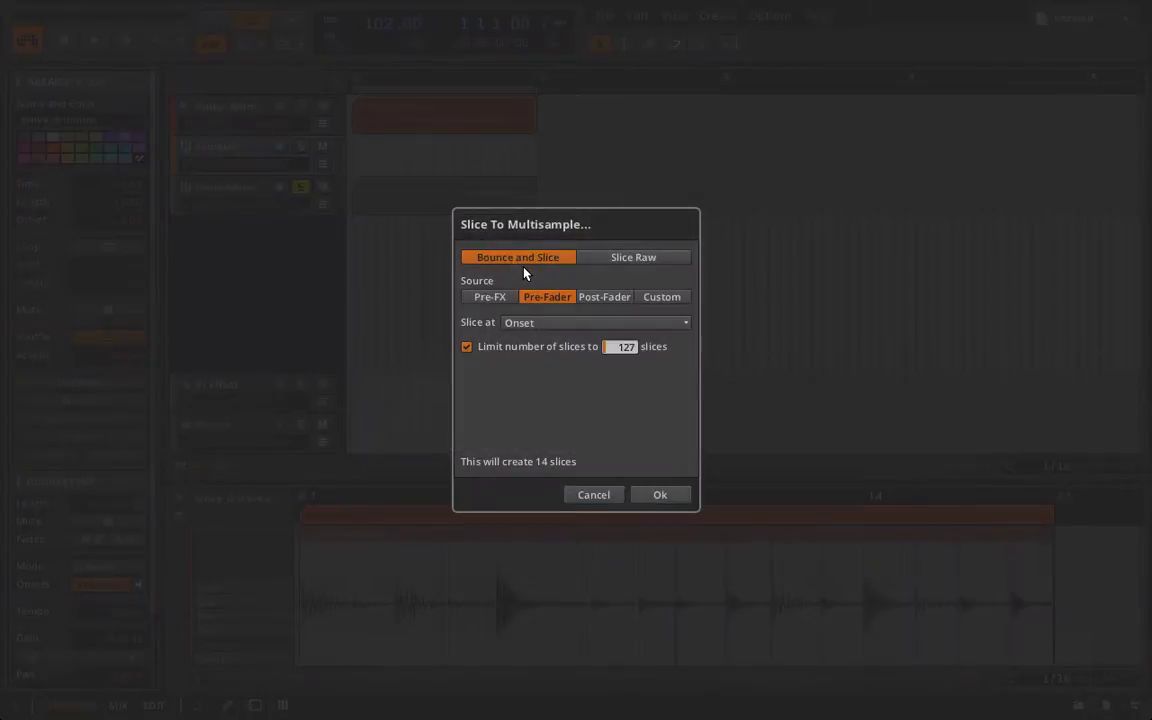
left_click(645, 499)
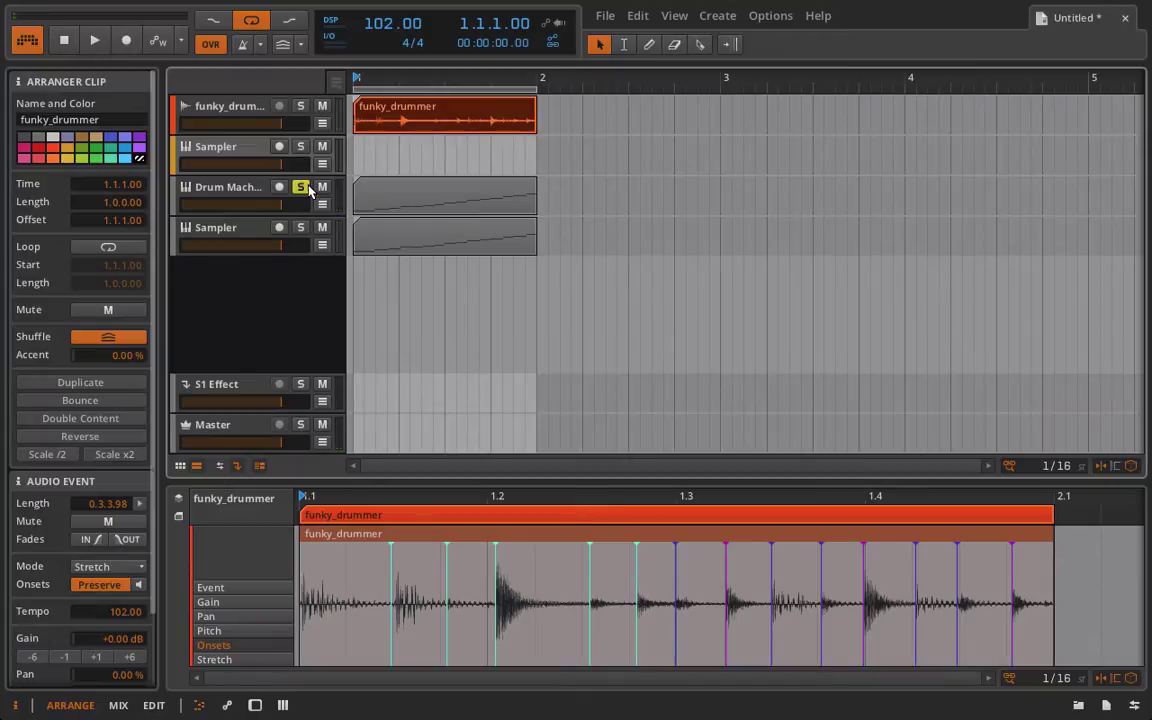
left_click(300, 228)
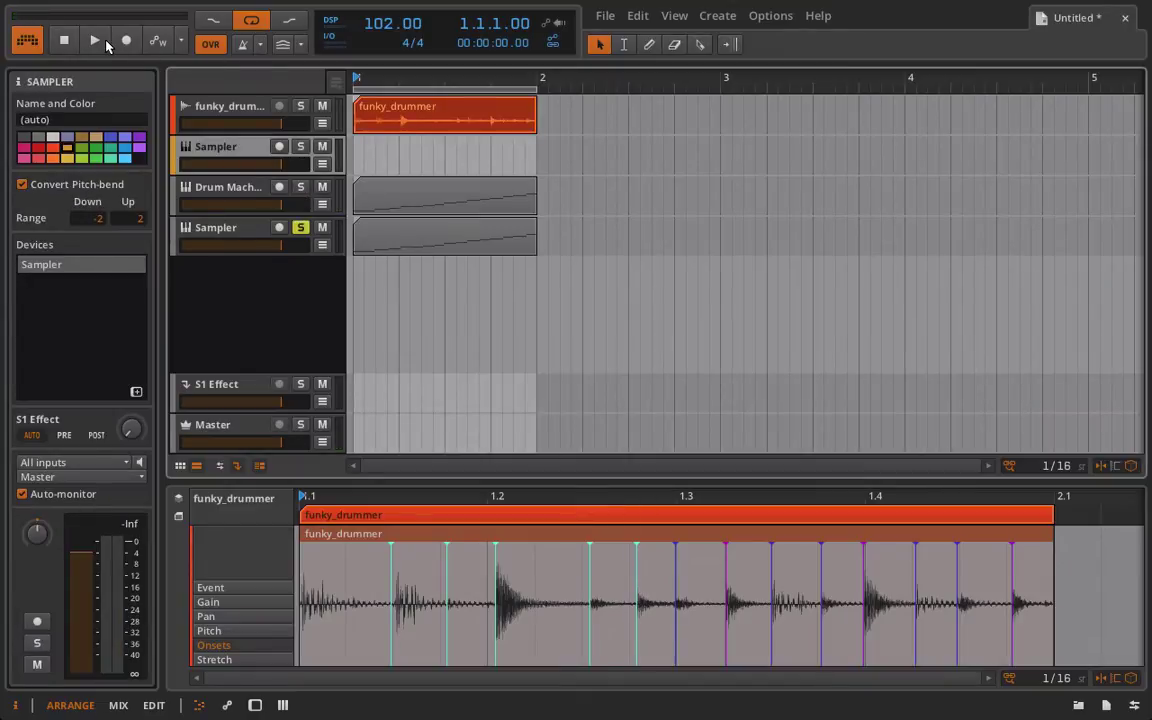
left_click(105, 41)
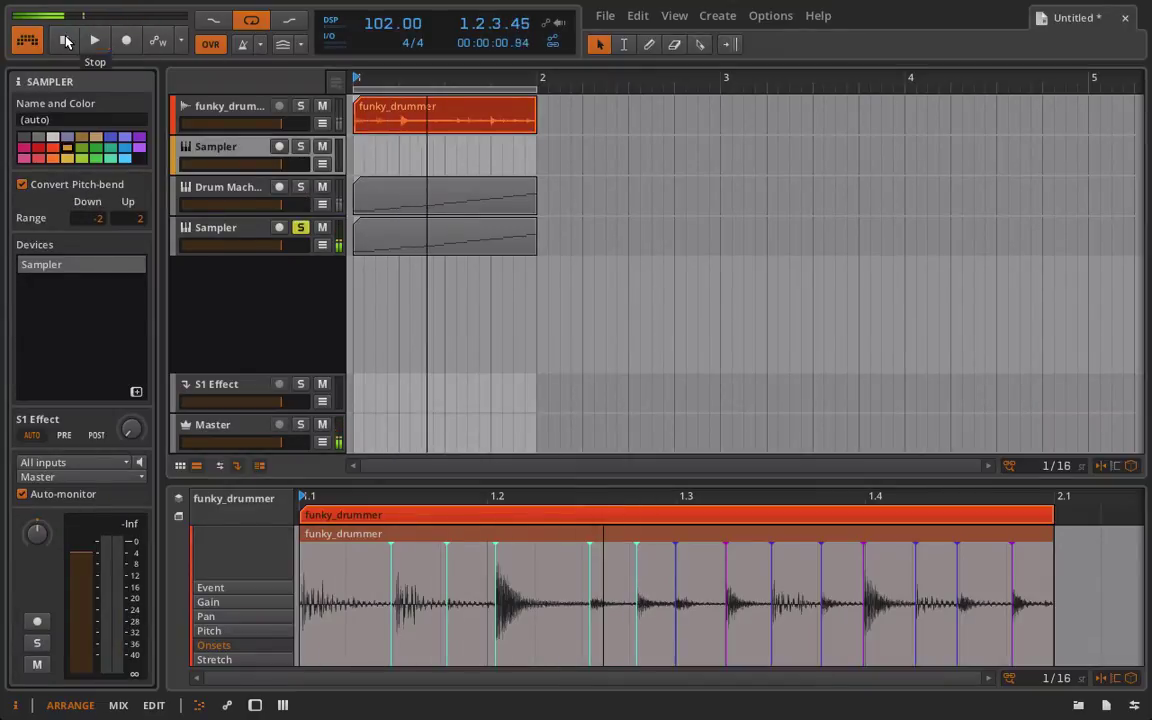
Step: Stop playback, unsolo the new Sampler track, and show the Drum Machine's slice pad grid
left_click(105, 41)
left_click(300, 228)
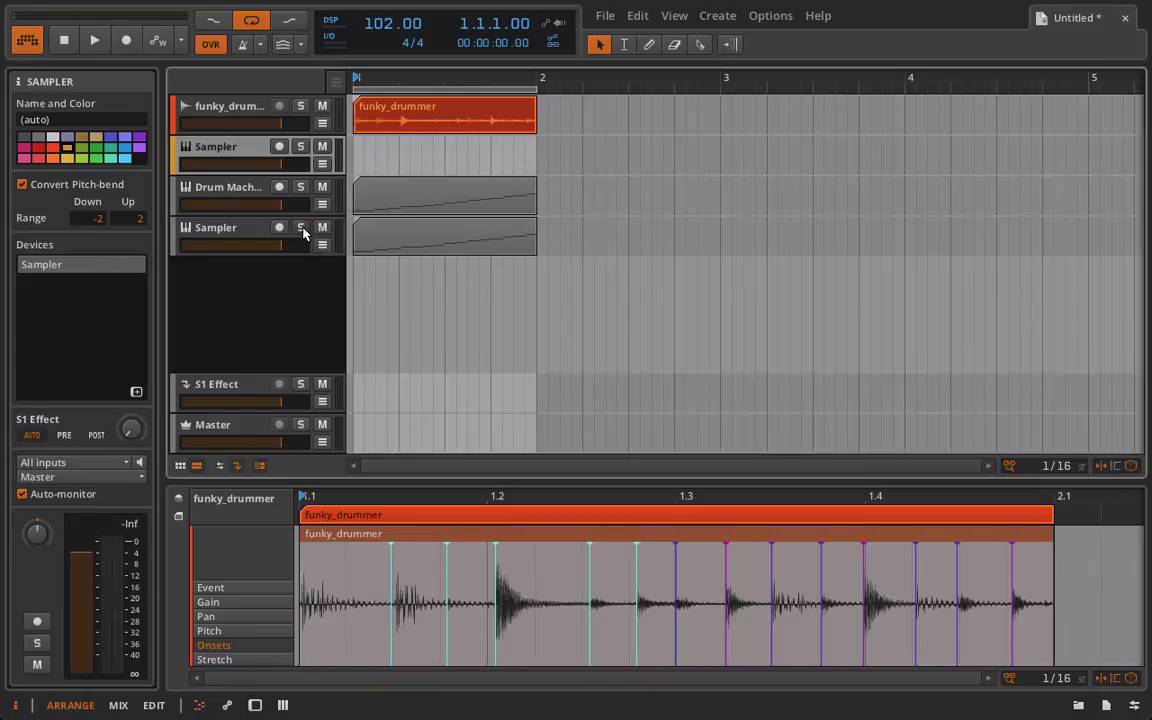
left_click(218, 196)
key("d")
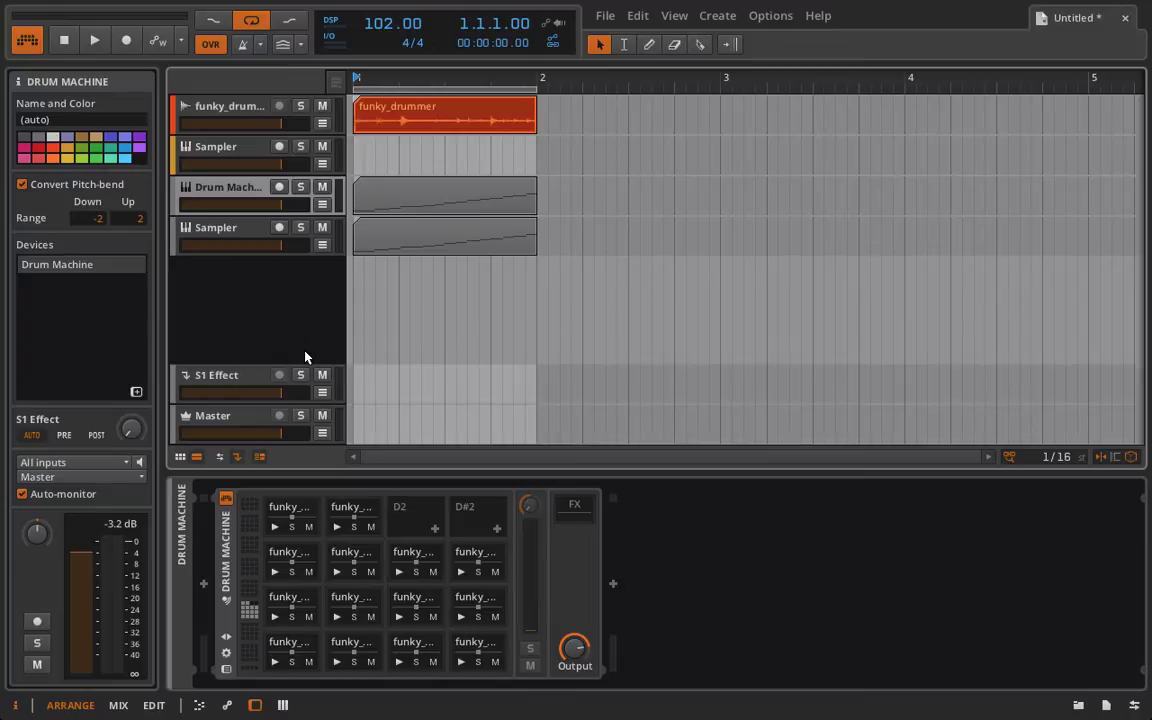
Step: Show the bottom-left slice pad's Sampler and record-arm the Drum Machine track
left_click(289, 648)
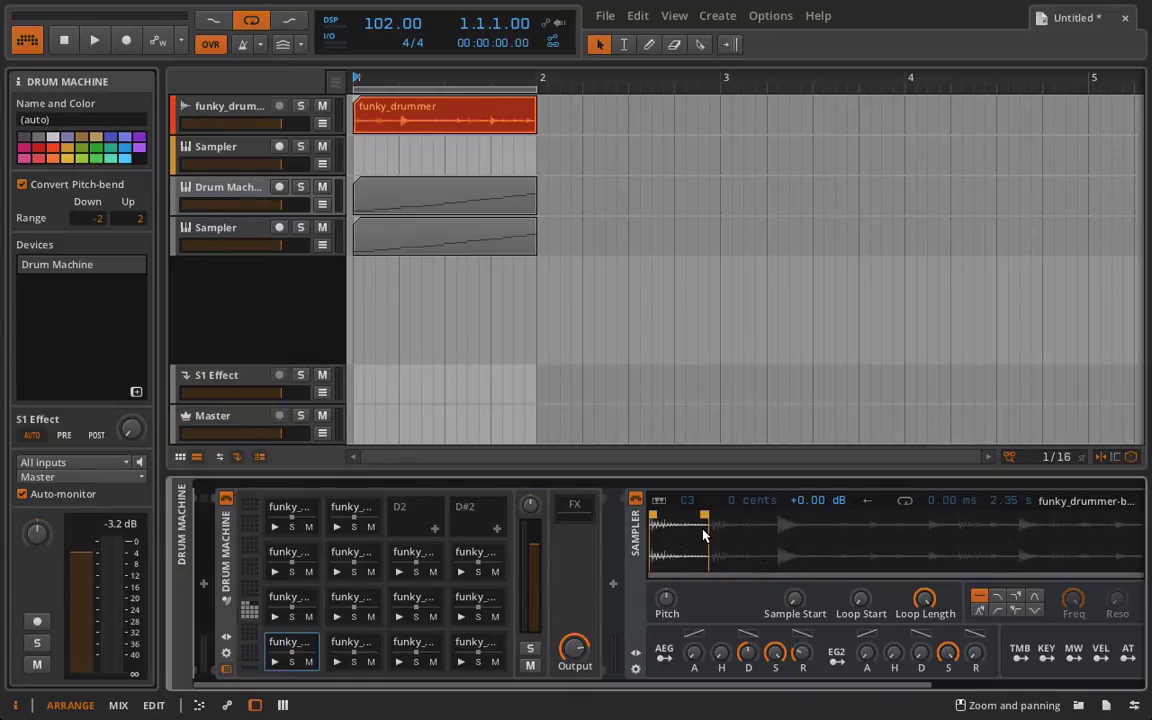
scroll(670, 557, "right", 3)
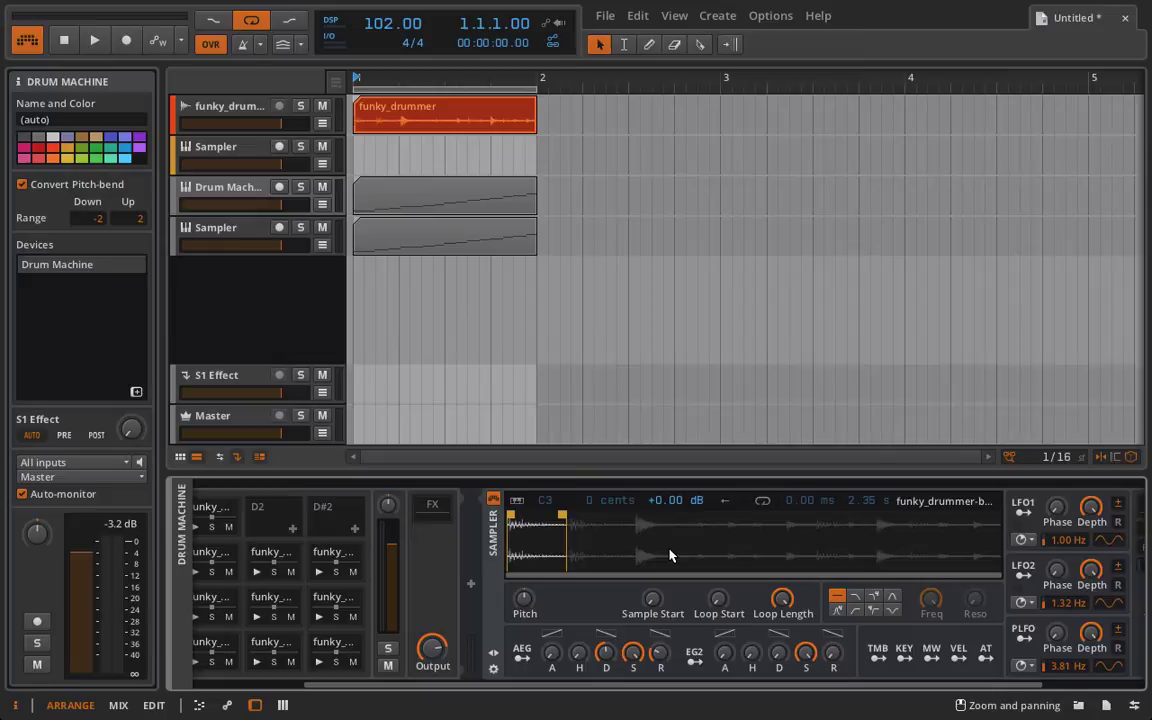
scroll(670, 557, "left", 3)
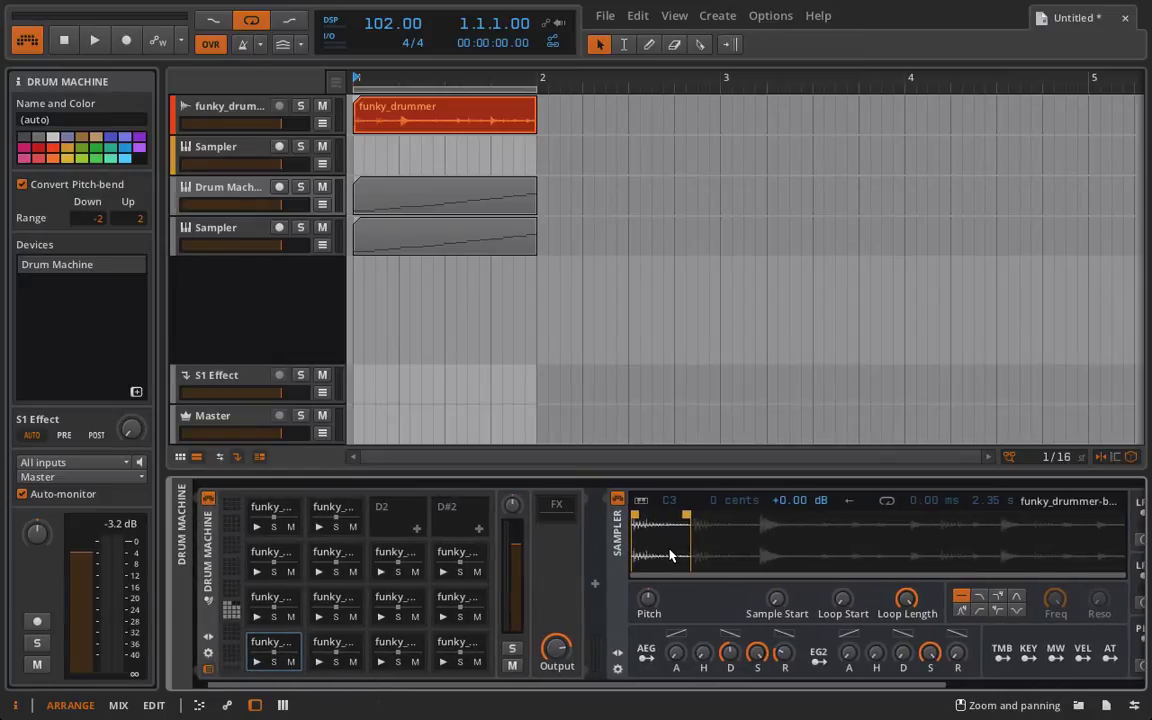
left_click(279, 188)
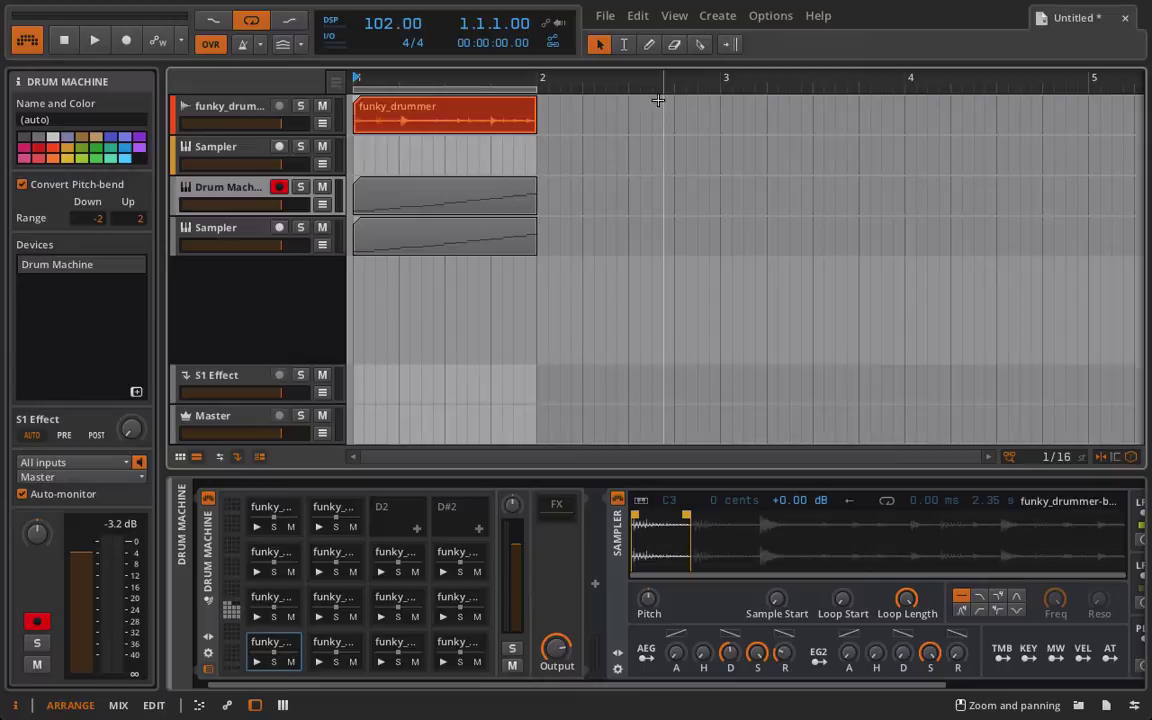
left_click(723, 82)
left_click(126, 40)
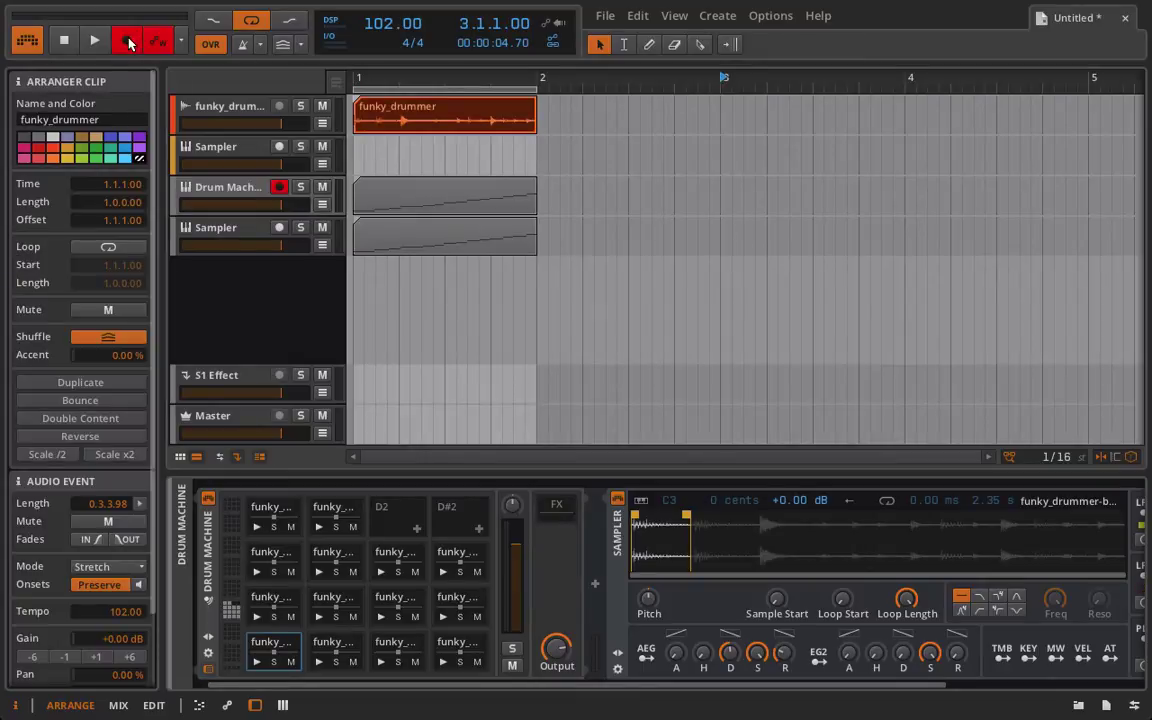
left_click(95, 42)
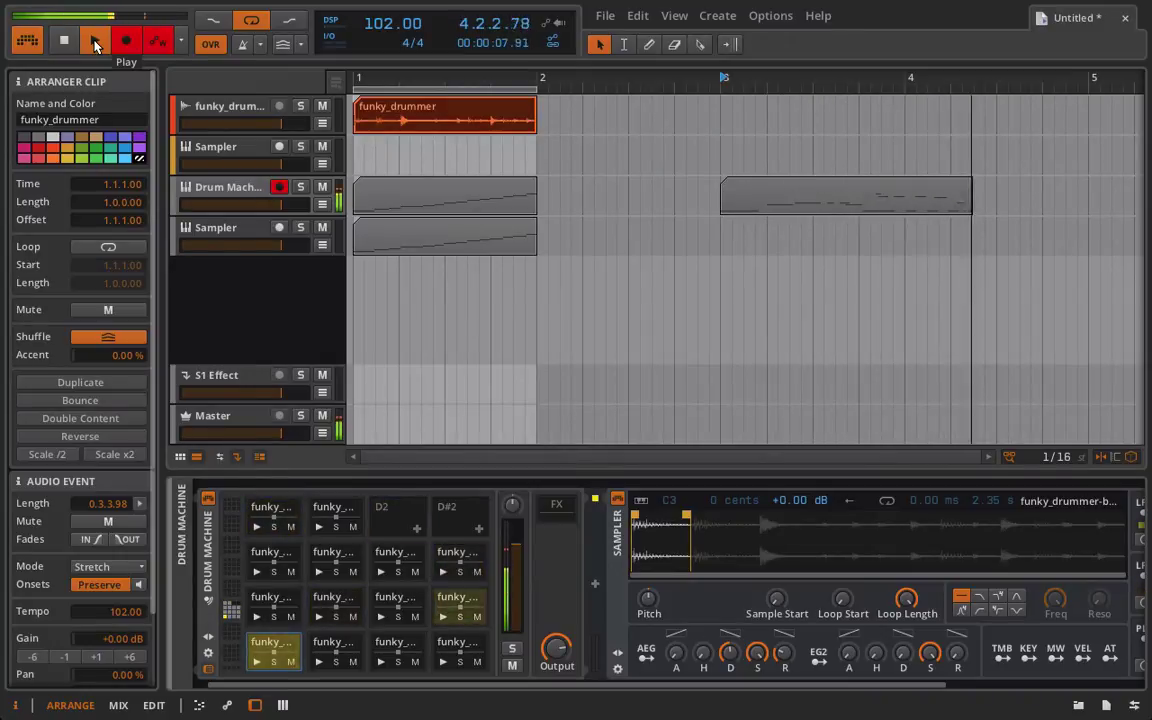
left_click(95, 42)
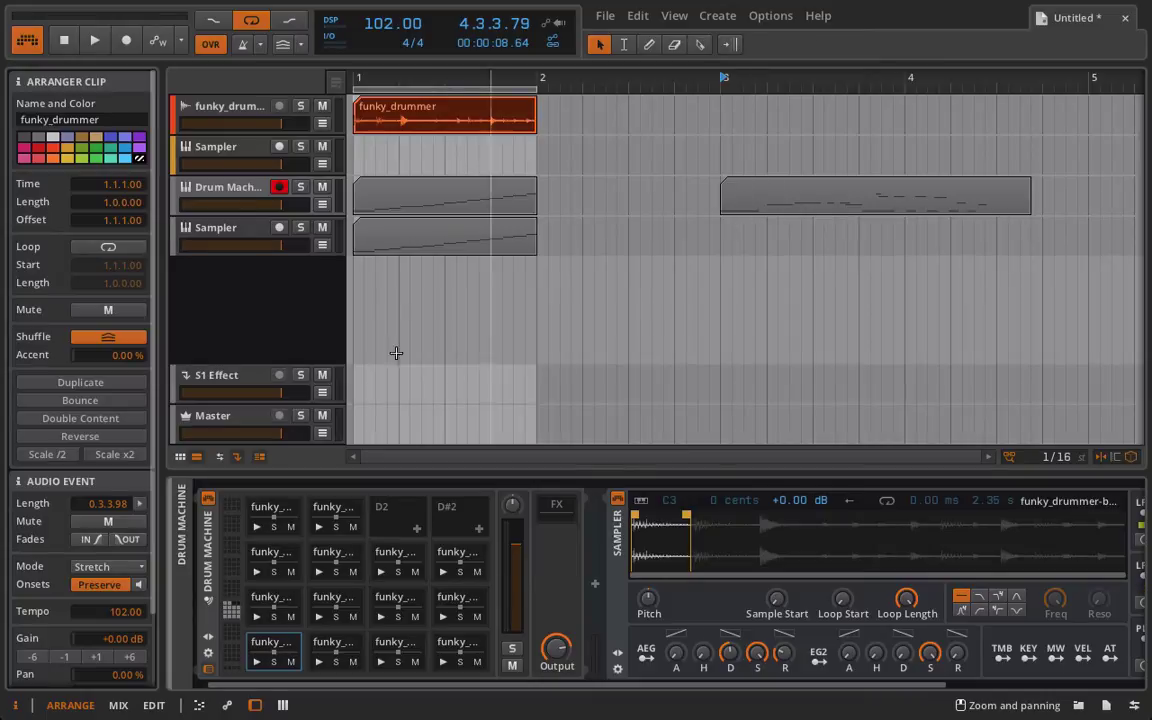
left_click(843, 195)
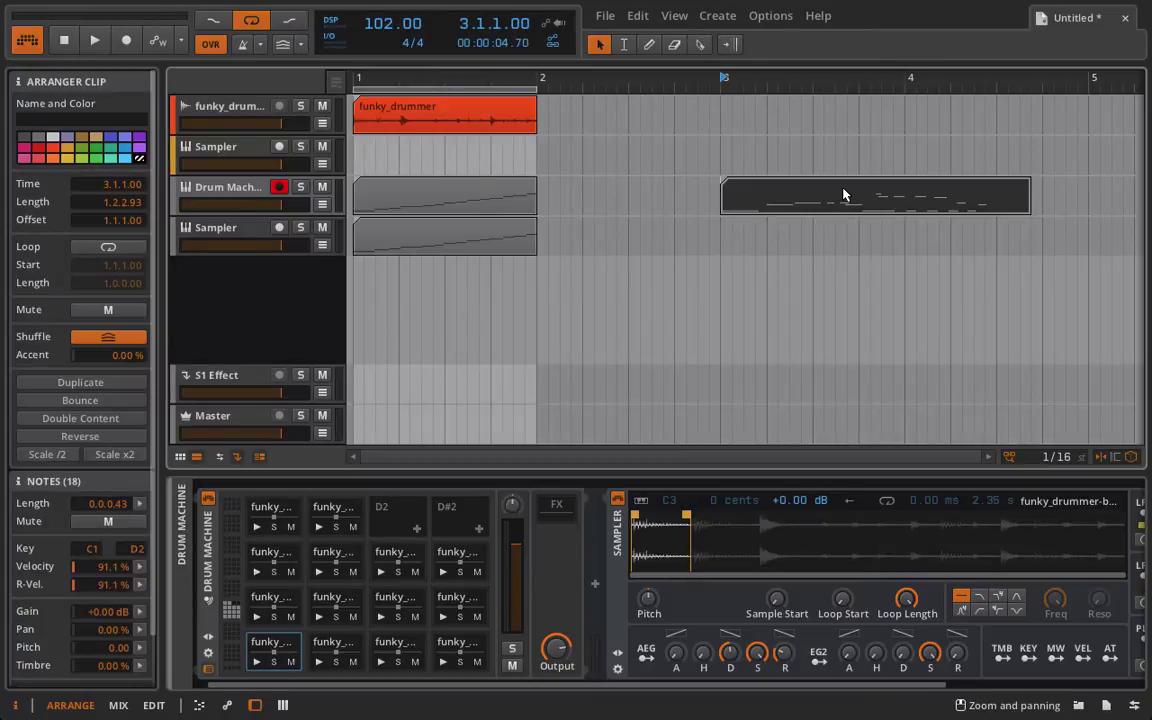
key("Delete")
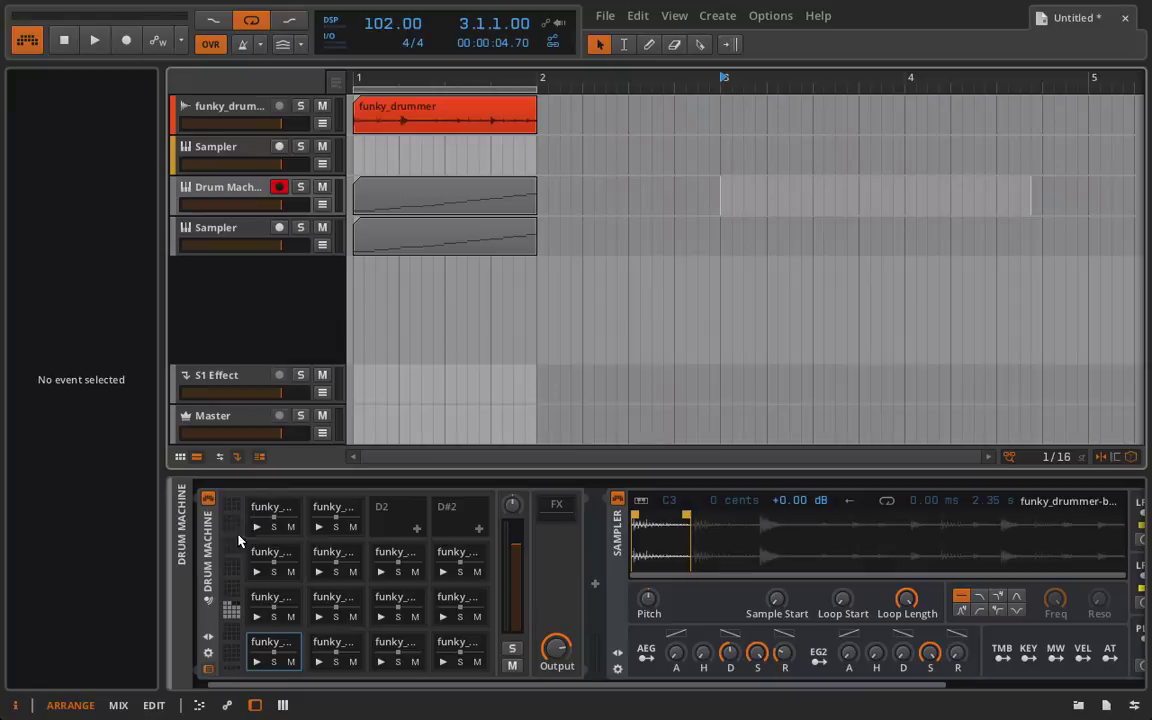
Step: Flip to the empty lowest pad bank and back, then bring up the audio effects list after the pad's Sampler
mouse_move(221, 585)
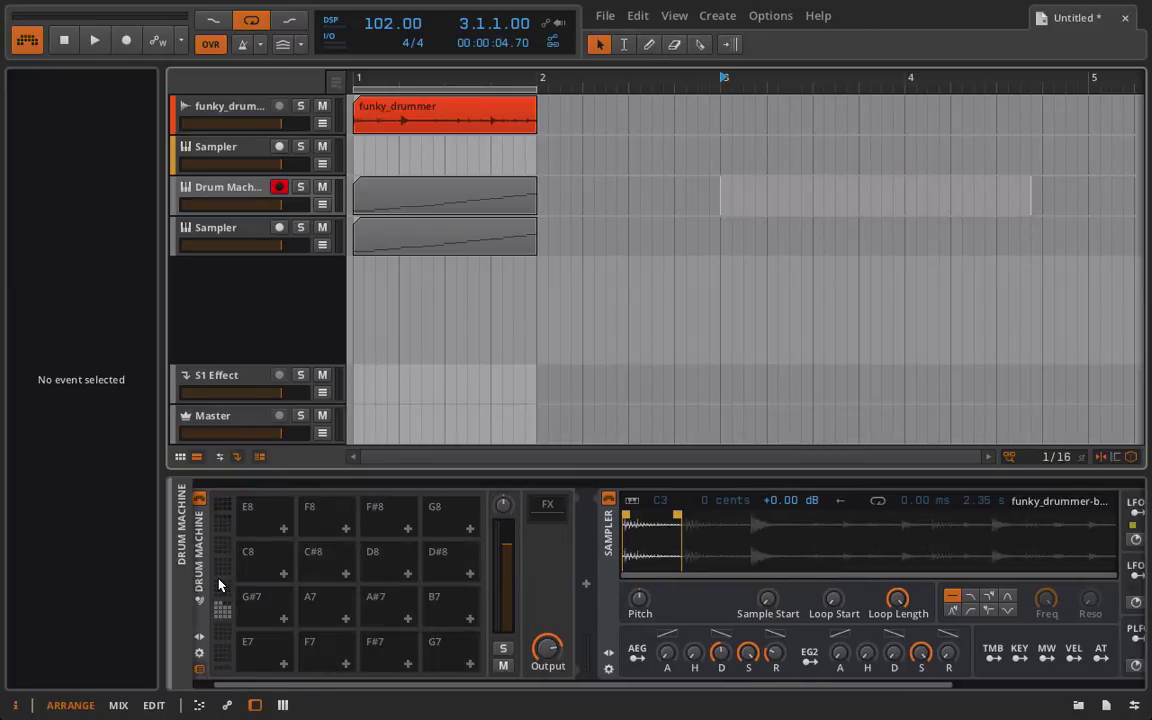
left_click(219, 585)
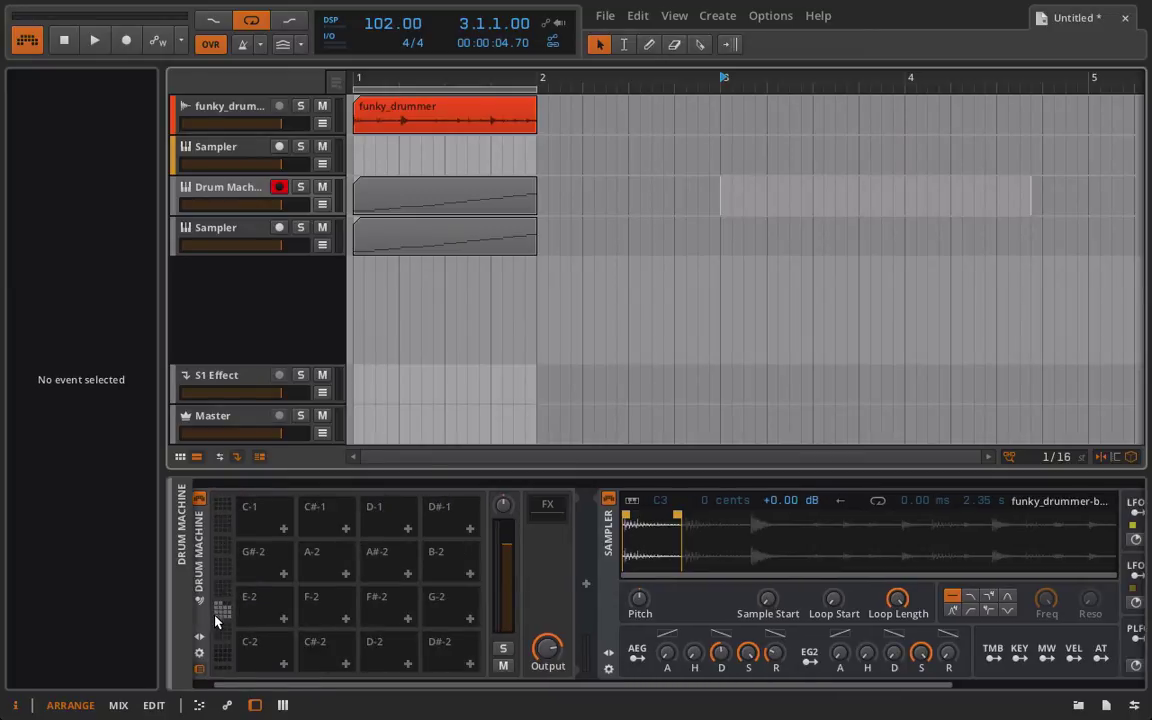
left_click(220, 610)
scroll(867, 527, "right", 3)
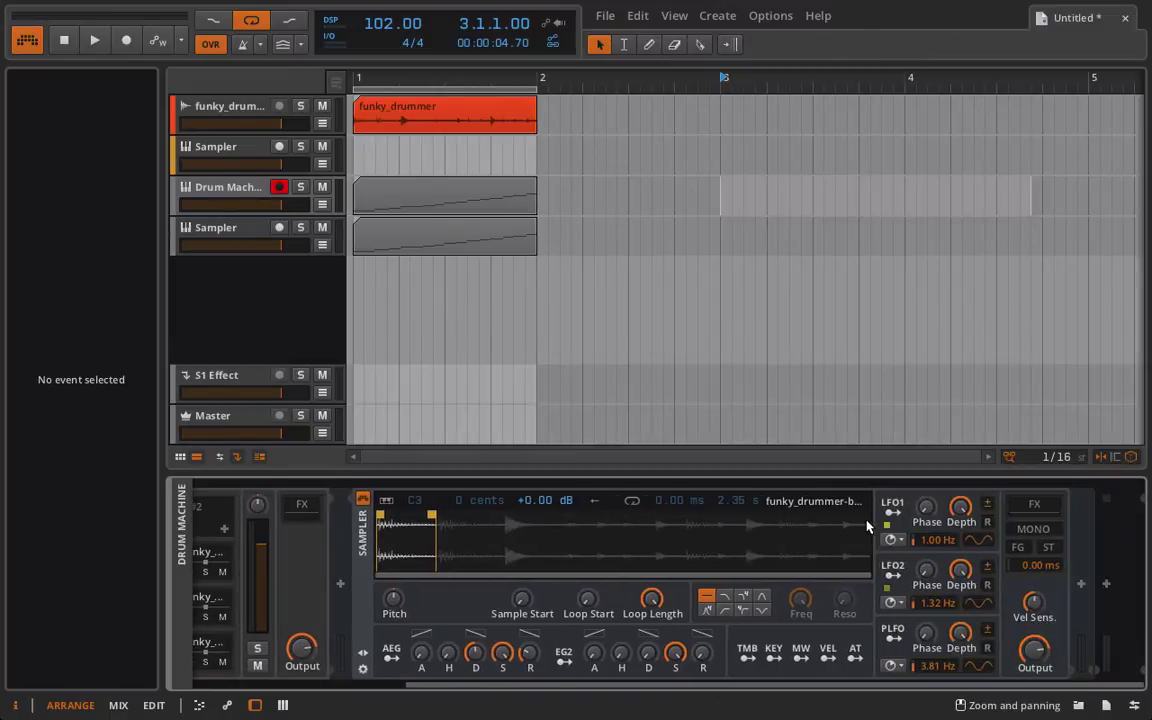
left_click(1081, 584)
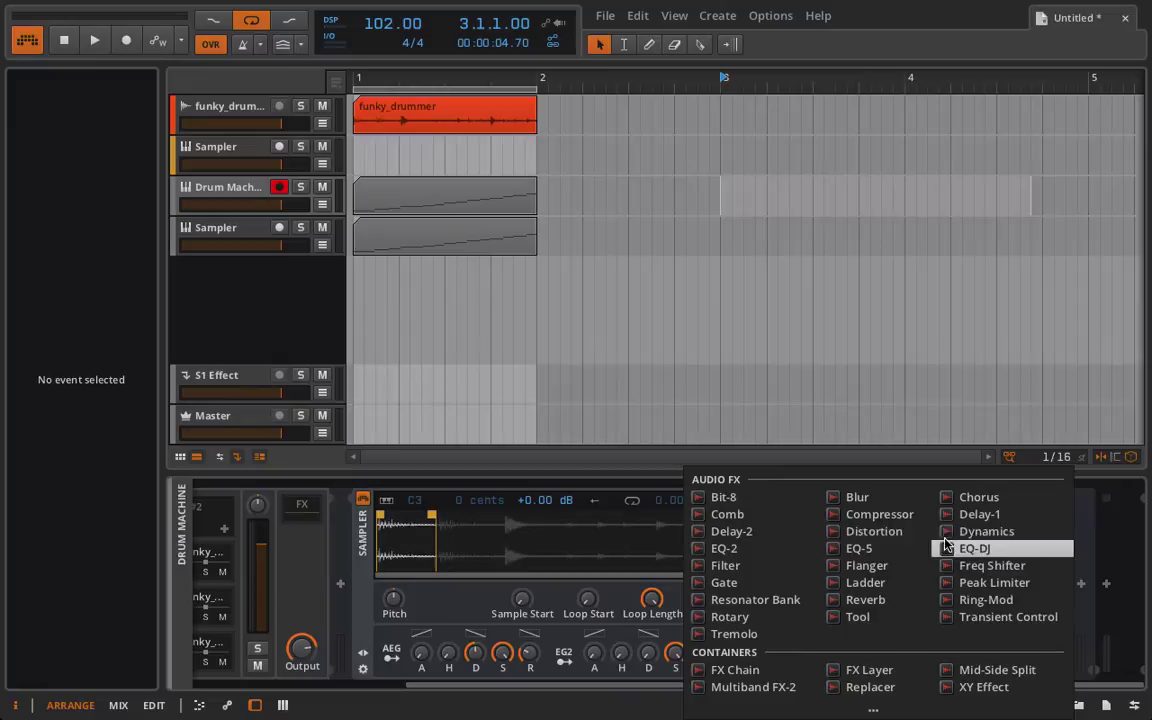
Step: Select the first pad in the third row and append Delay-1 after its Sampler
left_click(904, 533)
scroll(908, 538, "left", 3)
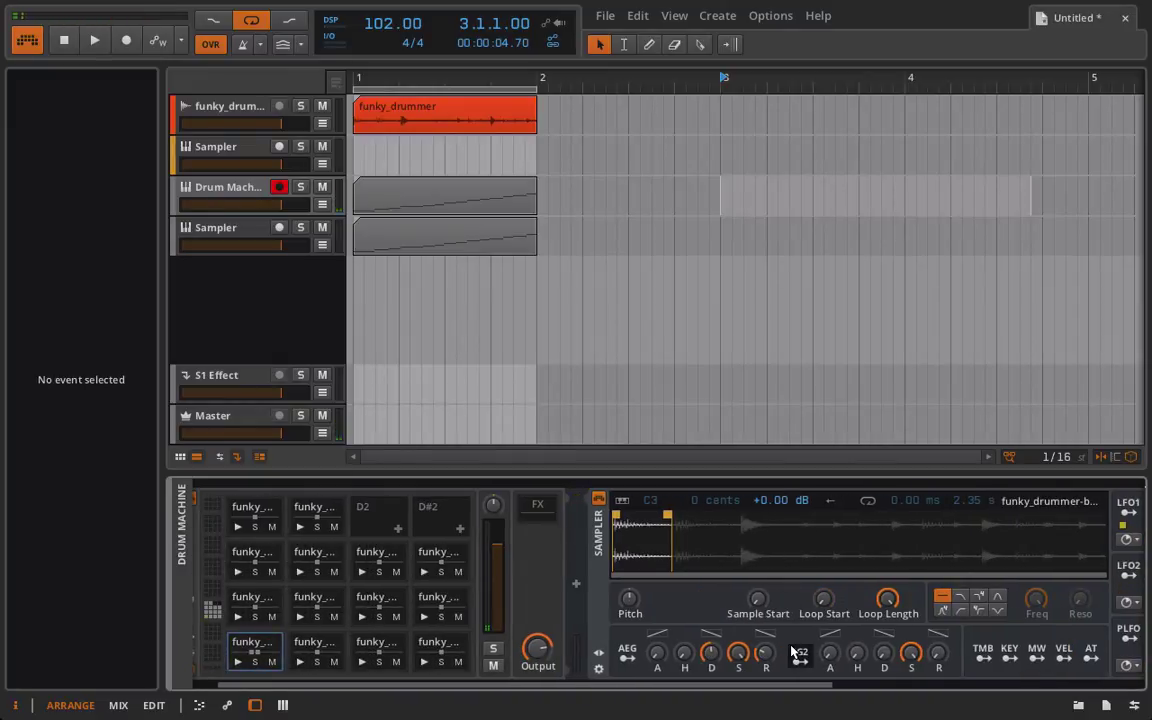
left_click(250, 600)
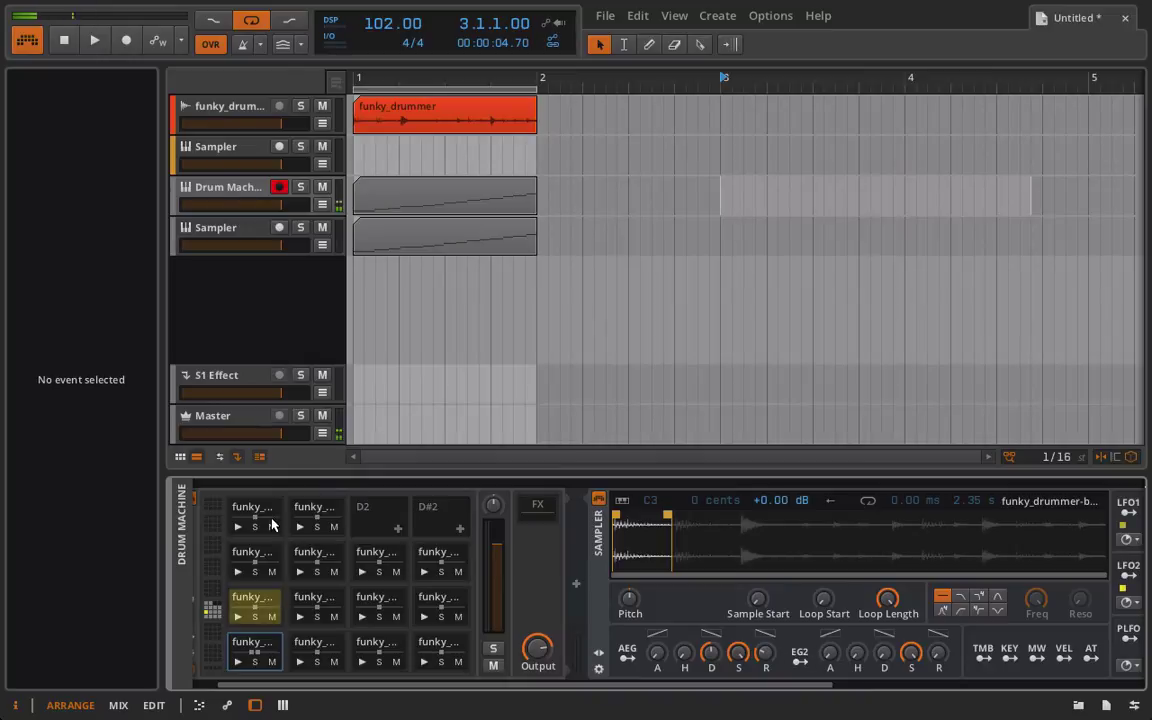
scroll(668, 560, "right", 3)
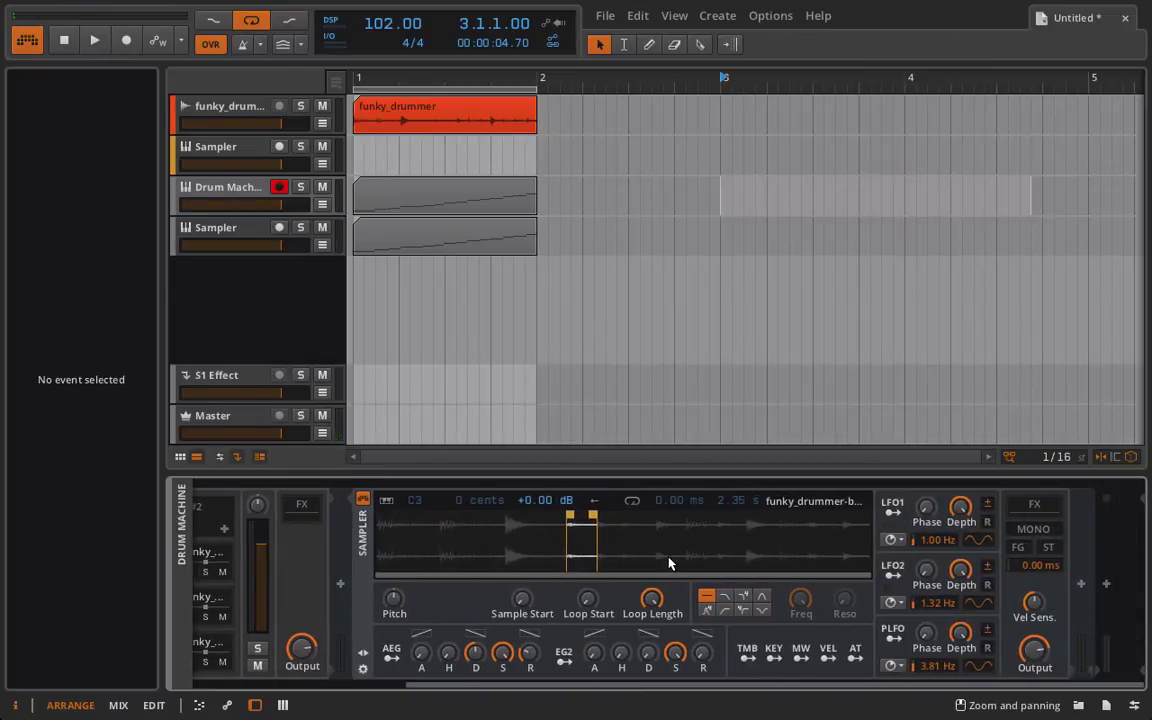
left_click(1080, 586)
left_click(990, 515)
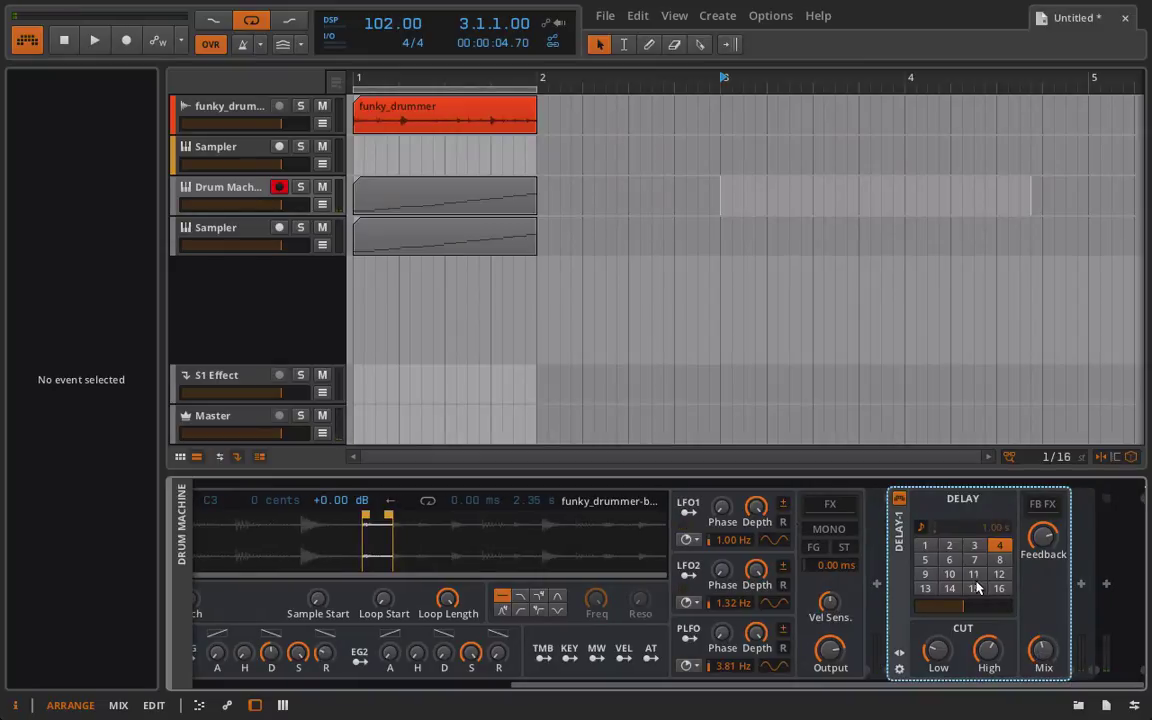
Step: Set the delay time to 2 and raise the Sampler output by about 1.12 dB
left_click(952, 546)
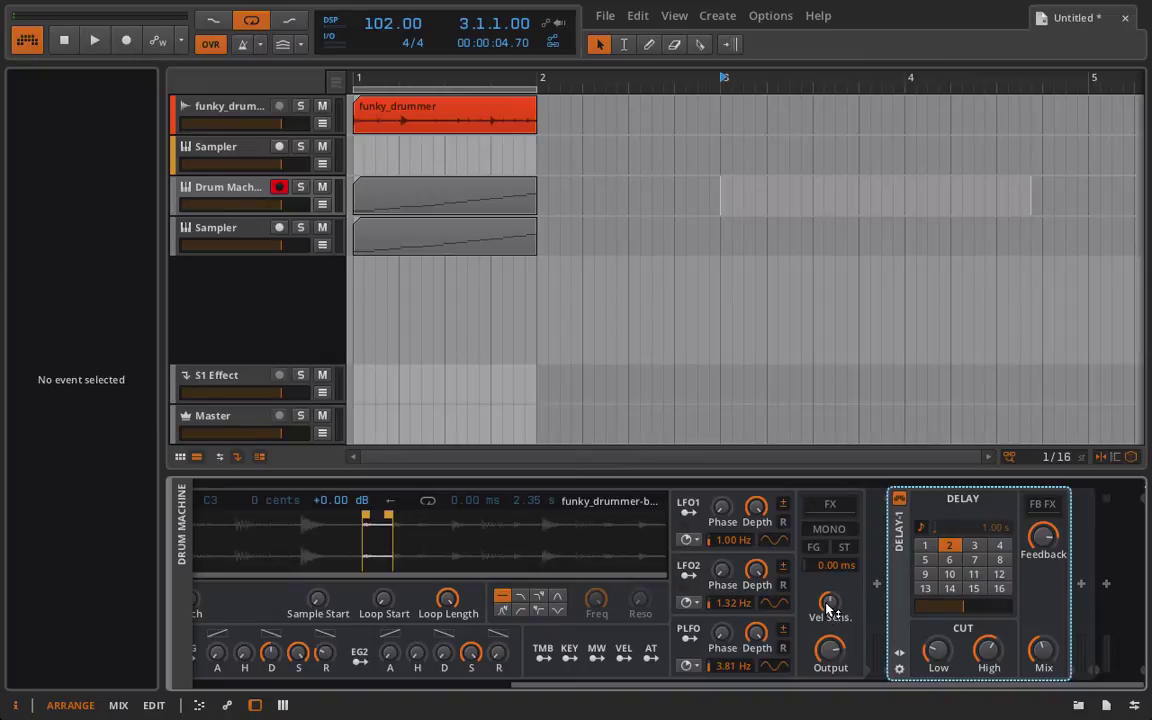
mouse_move(830, 645)
left_mouse_down()
mouse_move(830, 632)
mouse_move(830, 645)
left_mouse_up()
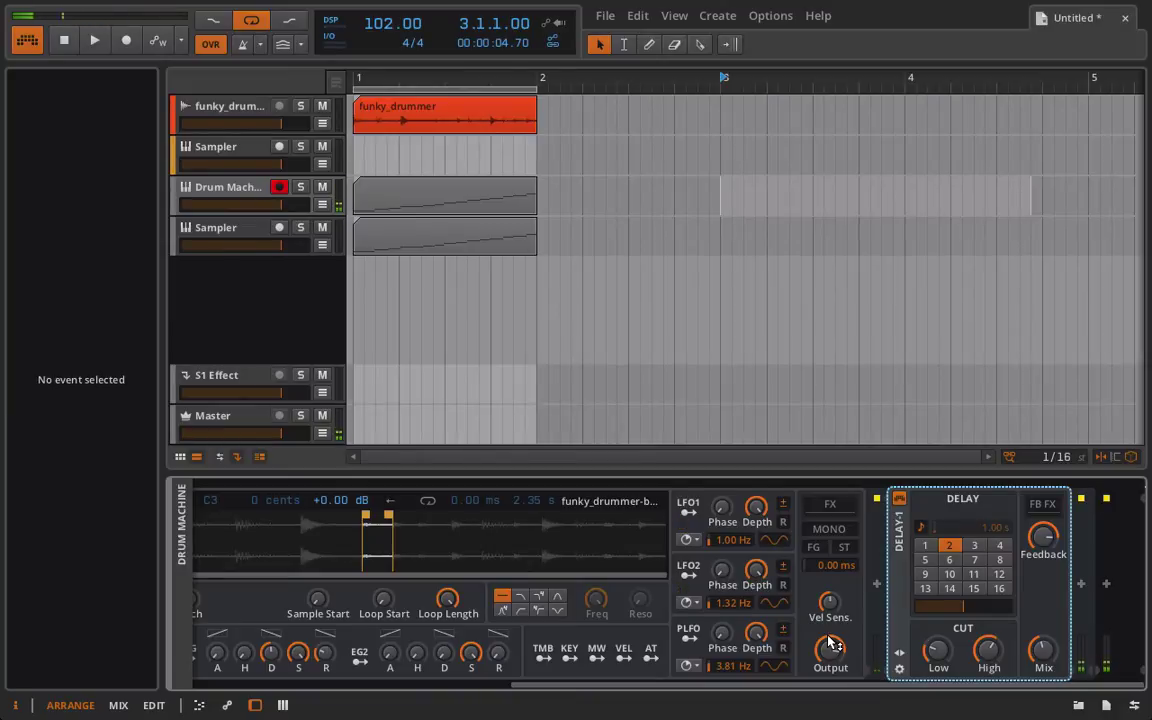
scroll(628, 623, "left", 5)
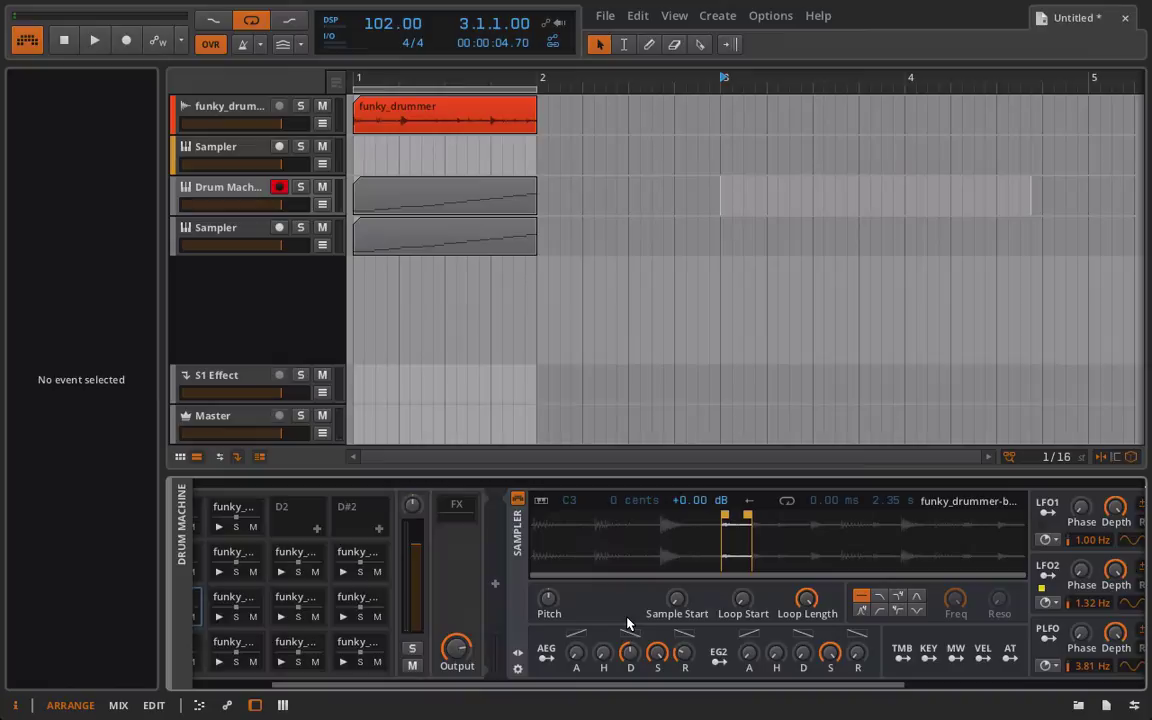
Step: Select the first funky_drum pad chain of the Drum Machine in the mixer, then return to the arrangement
key("F2")
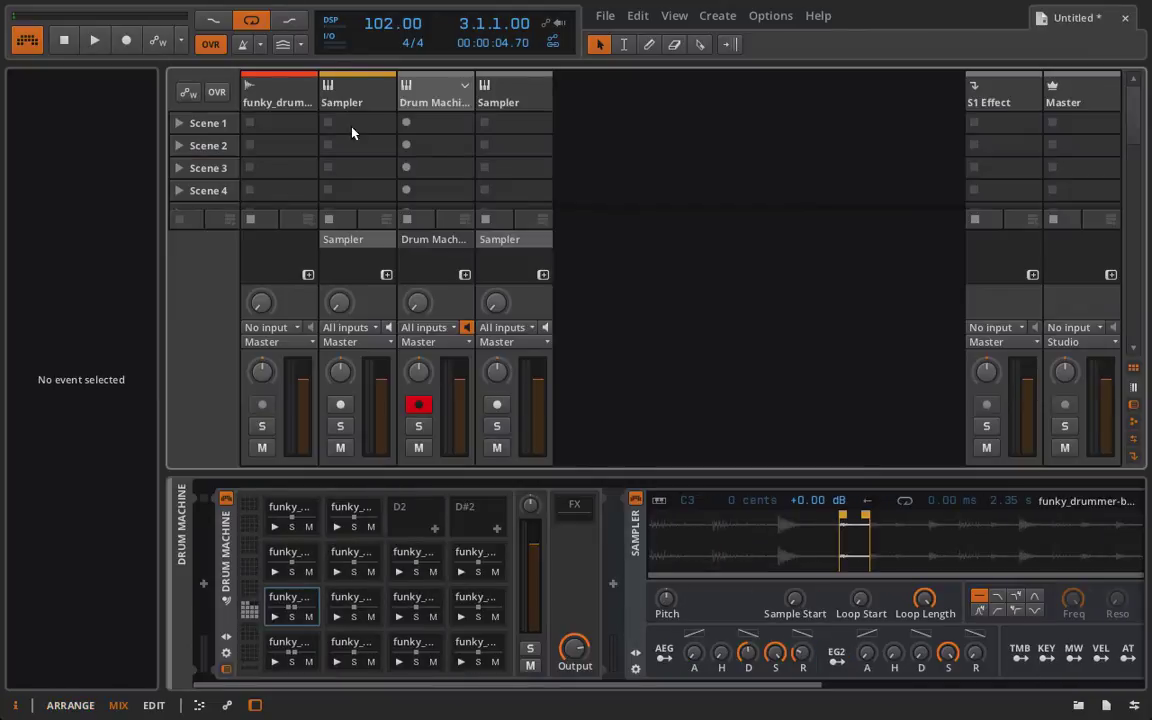
left_click(456, 88)
left_click(463, 86)
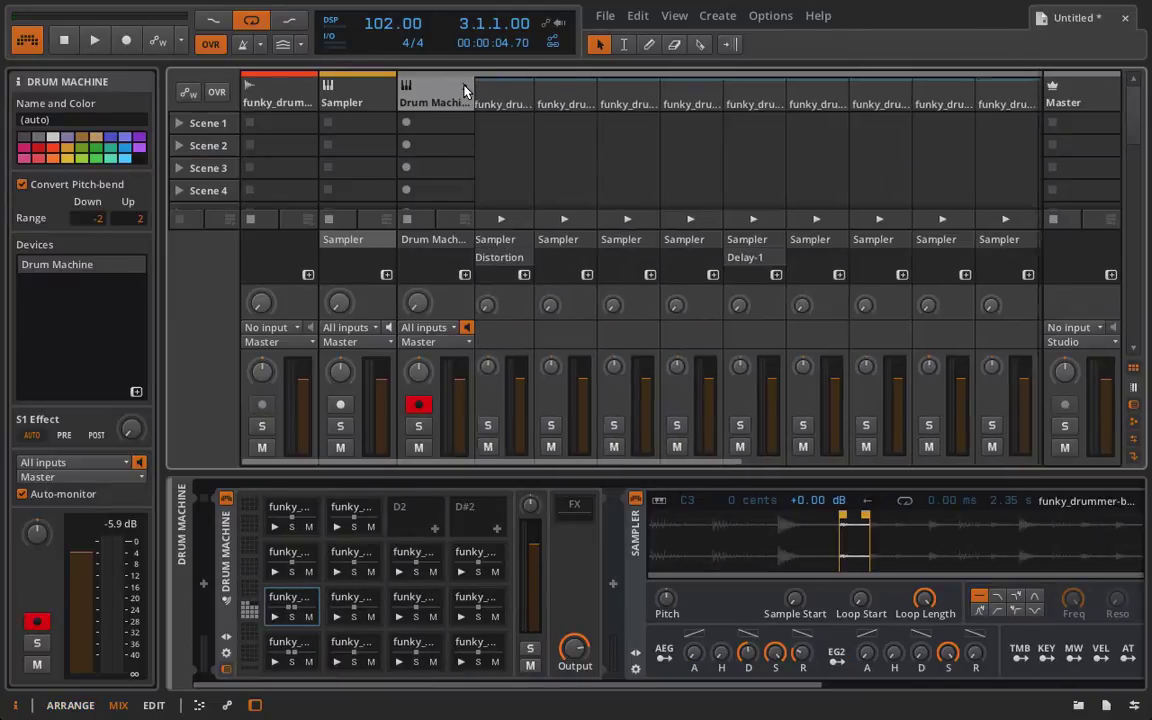
scroll(630, 188, "right", 5)
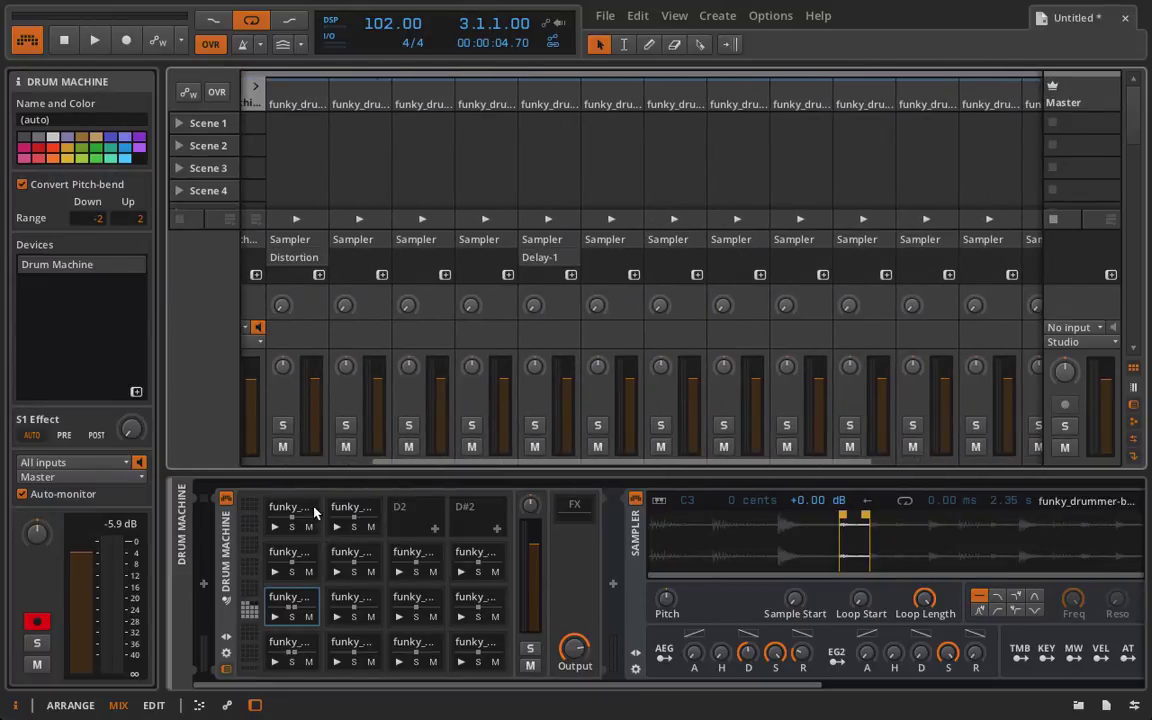
left_click(288, 106)
scroll(758, 676, "right", 2)
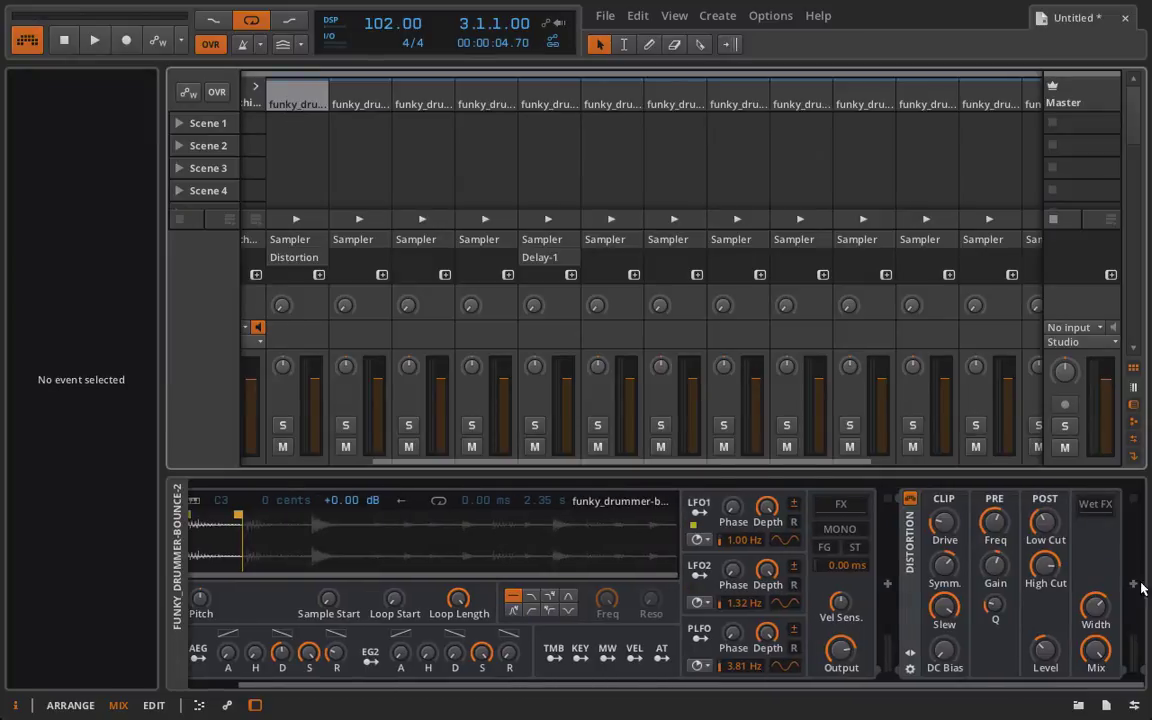
scroll(476, 524, "left", 2)
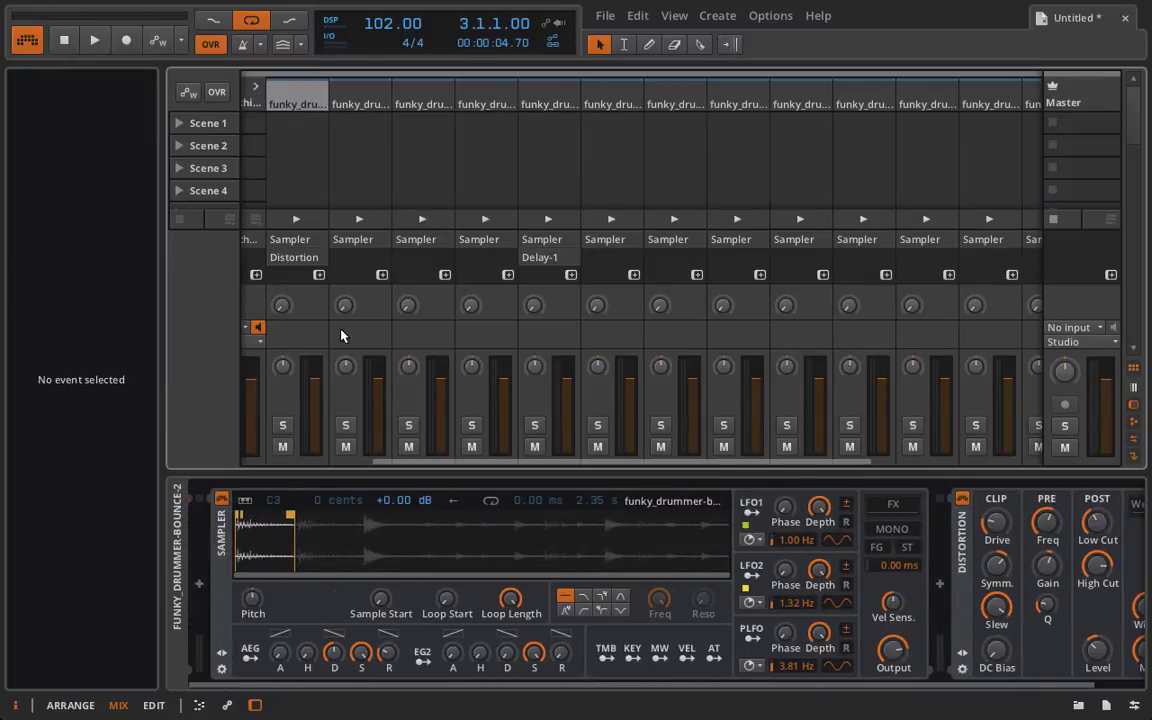
key("alt+1")
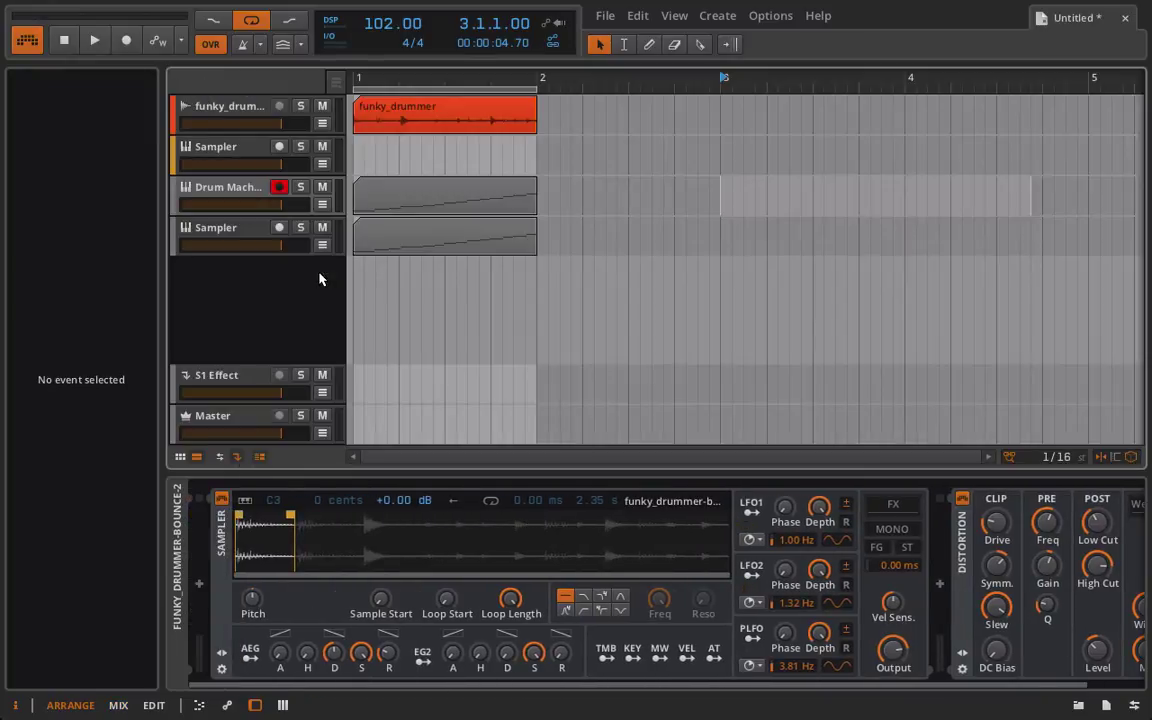
Step: Remove the Drum Machine track so the sliced Sampler track moves up below the first Sampler
left_click(220, 195)
left_click(277, 188)
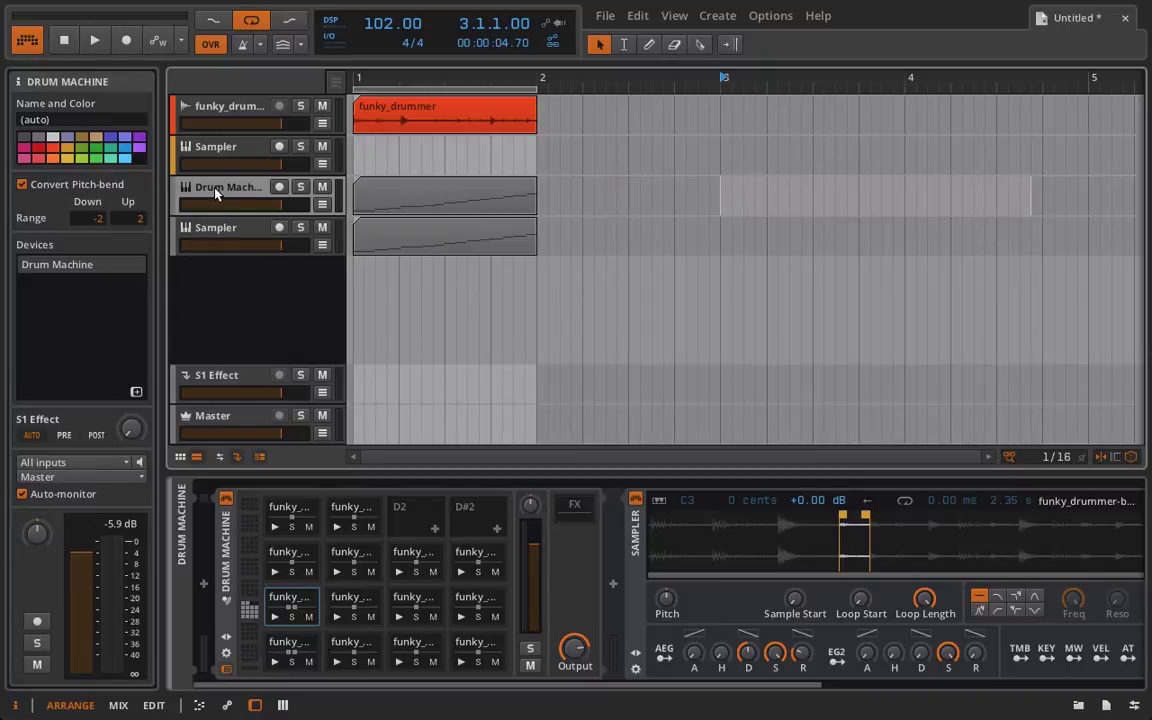
key("Delete")
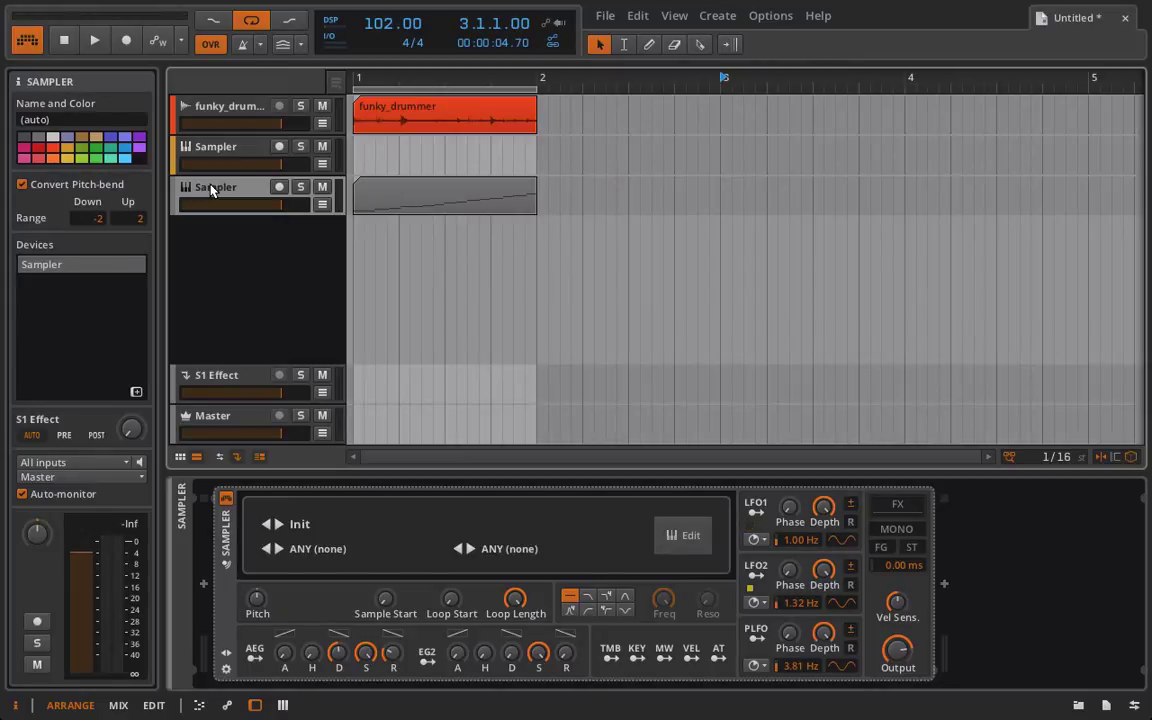
Step: Record-arm the third Sampler track so its input is monitored
left_click(279, 187)
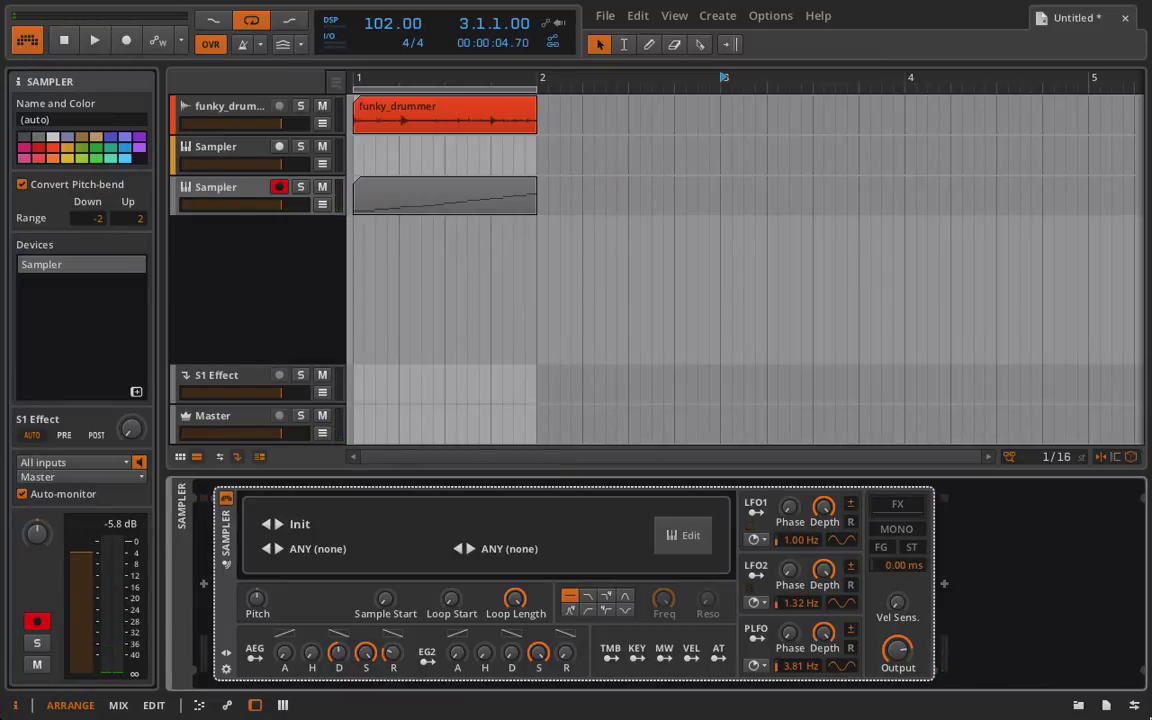
Step: Open the Multisample Editor and audition each slice zone from C1 through C#2
left_click(682, 535)
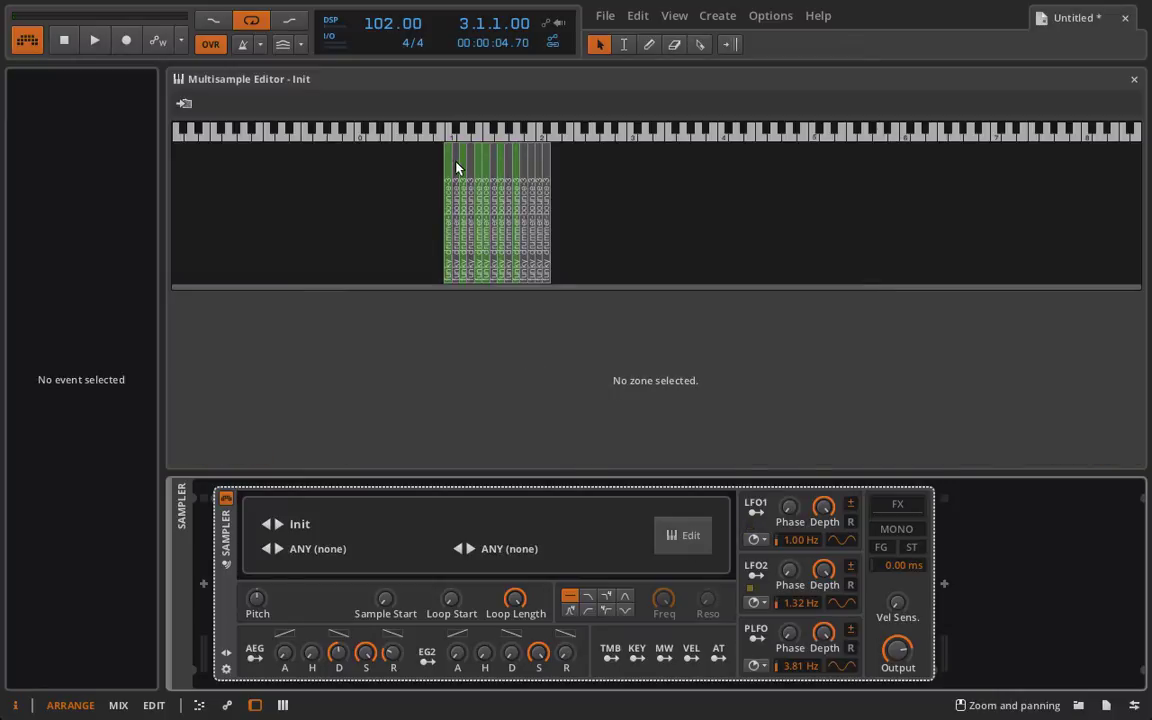
mouse_move(458, 287)
left_mouse_down()
mouse_move(458, 360)
mouse_move(458, 300)
mouse_move(410, 287)
mouse_move(445, 287)
left_mouse_up()
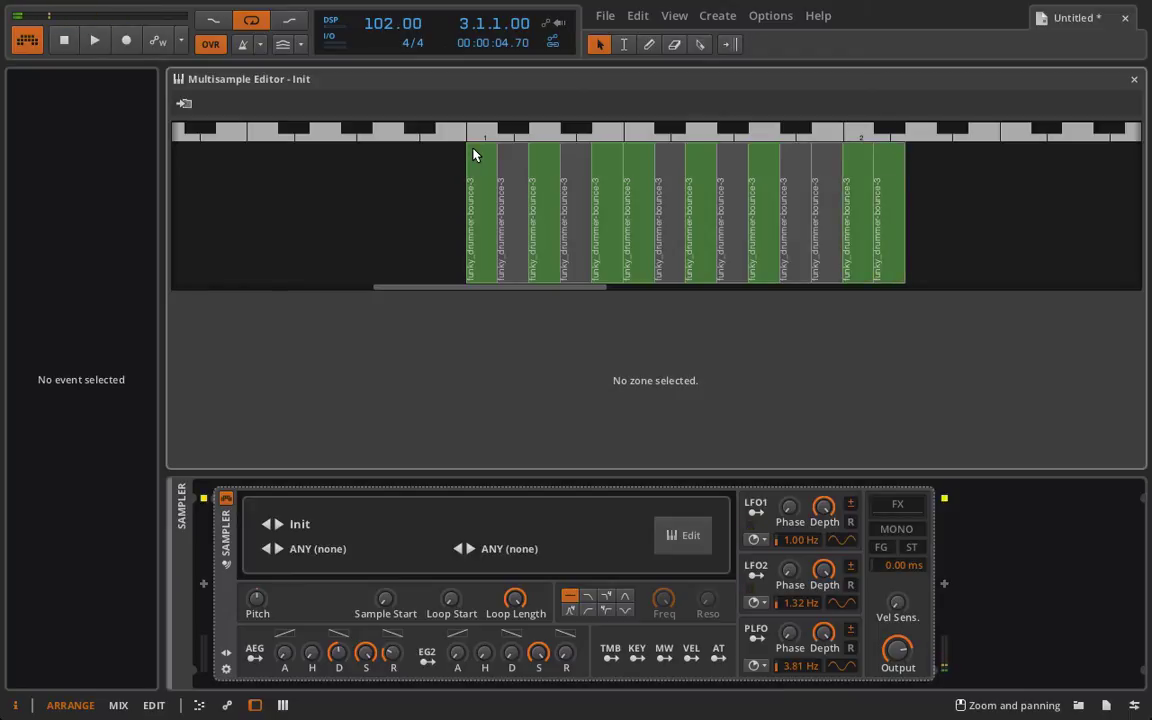
left_click(470, 178)
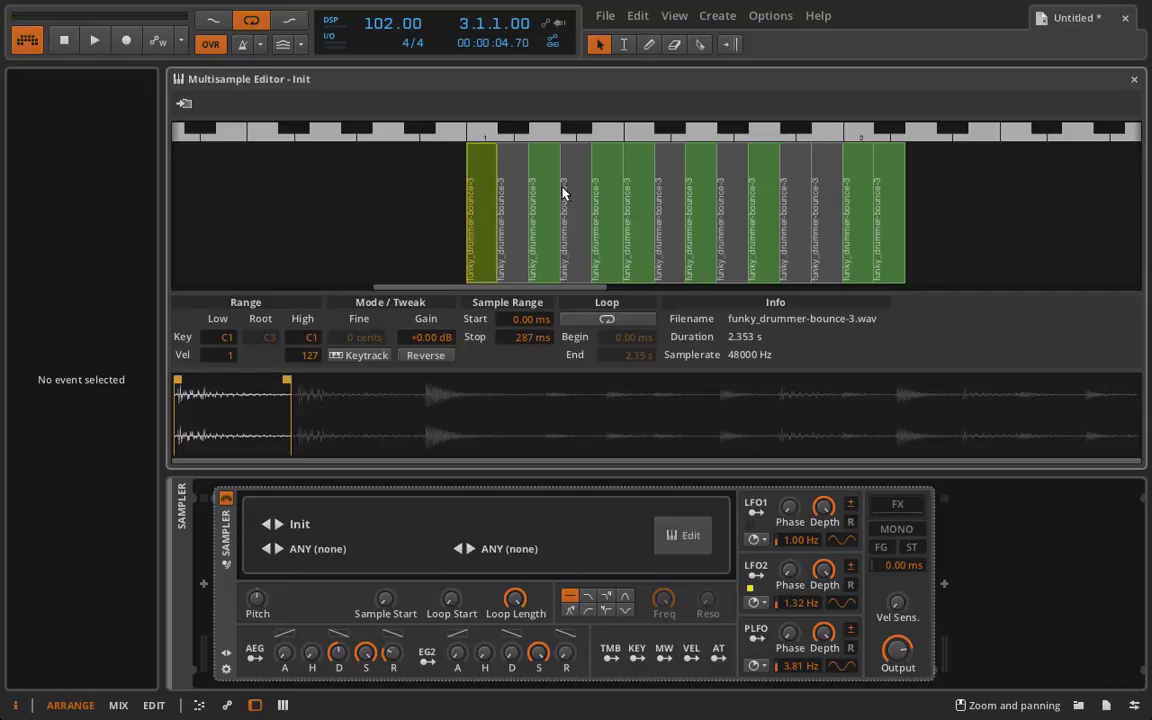
left_click(512, 193)
left_click(536, 191)
left_click(576, 200)
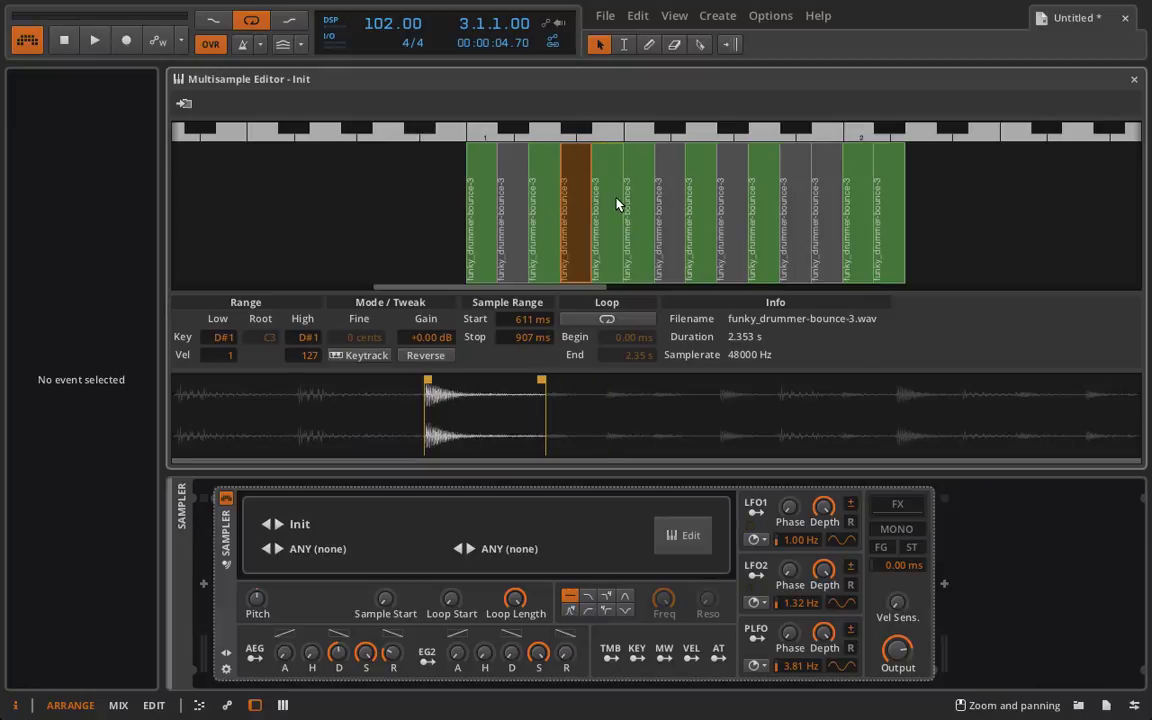
left_click(606, 200)
left_click(638, 200)
left_click(669, 200)
left_click(700, 205)
left_click(729, 213)
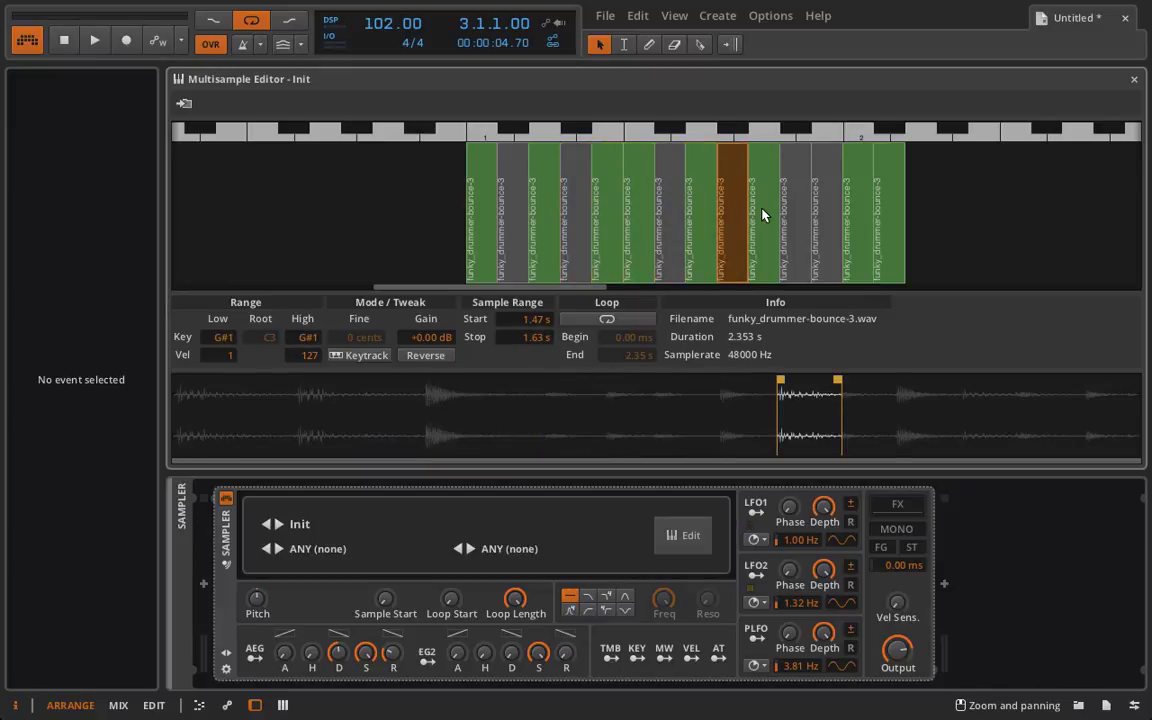
left_click(764, 212)
left_click(796, 214)
left_click(834, 228)
left_click(887, 237)
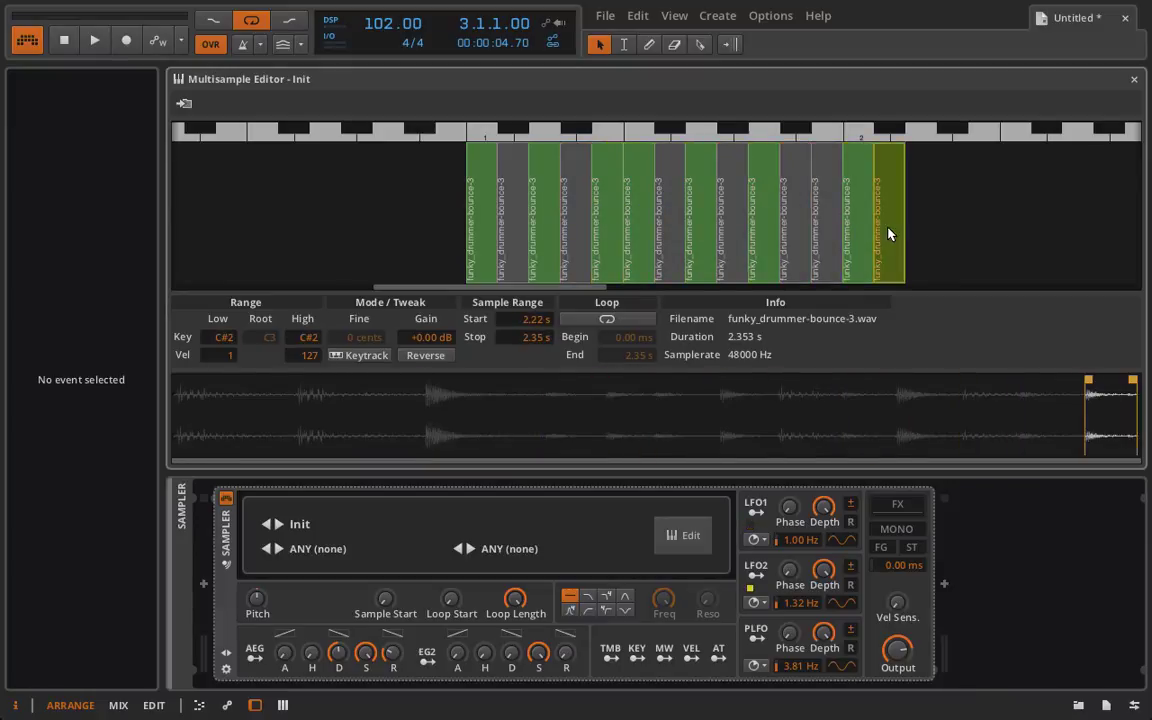
Step: Trim the C1 zone to play from 5.80 ms to 168 ms
left_click(481, 236)
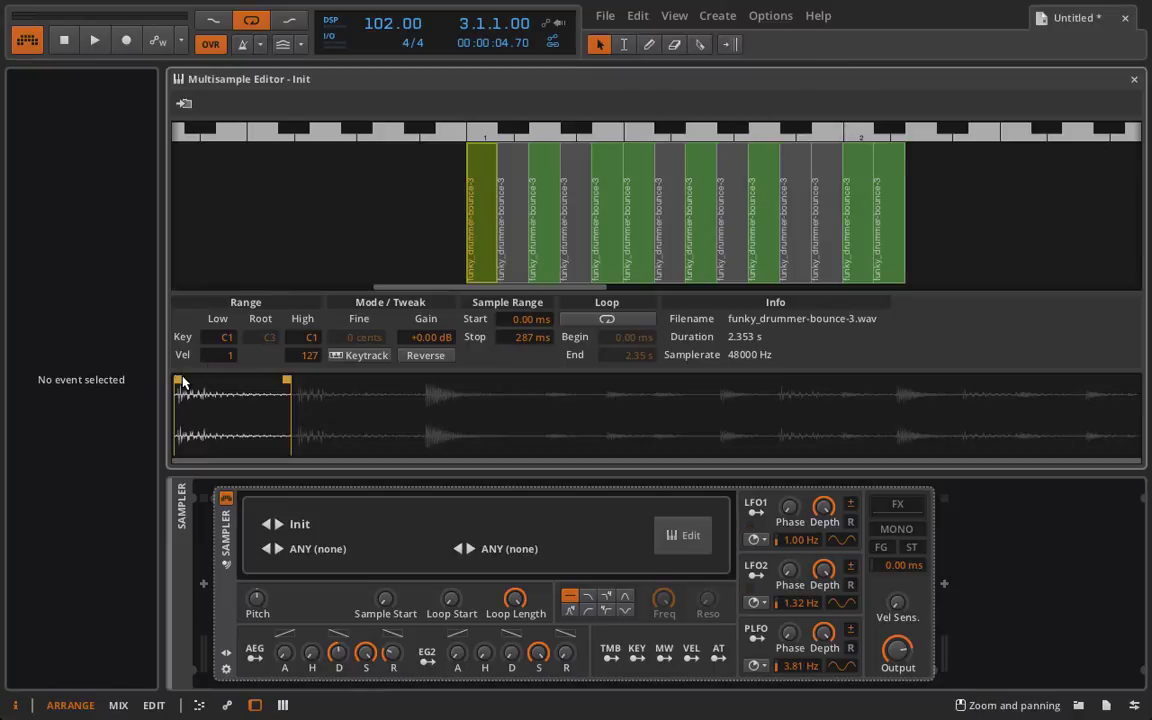
left_click_drag(176, 381, 178, 381)
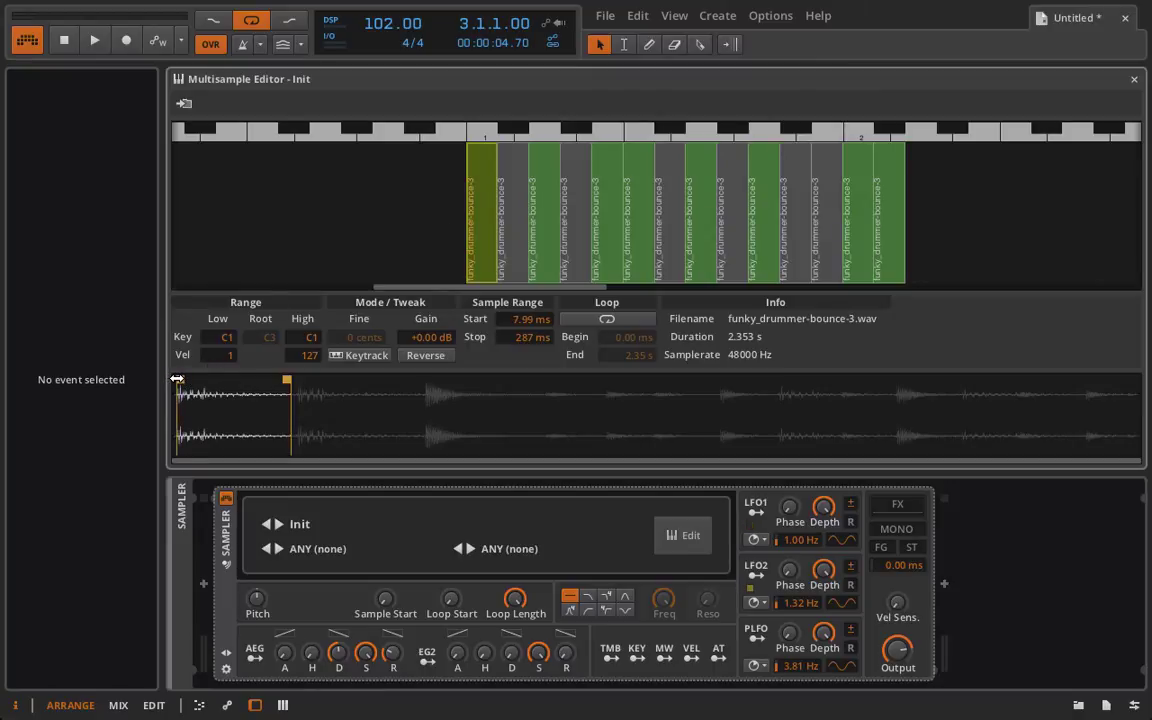
mouse_move(287, 380)
left_mouse_down()
mouse_move(218, 380)
mouse_move(240, 382)
left_mouse_up()
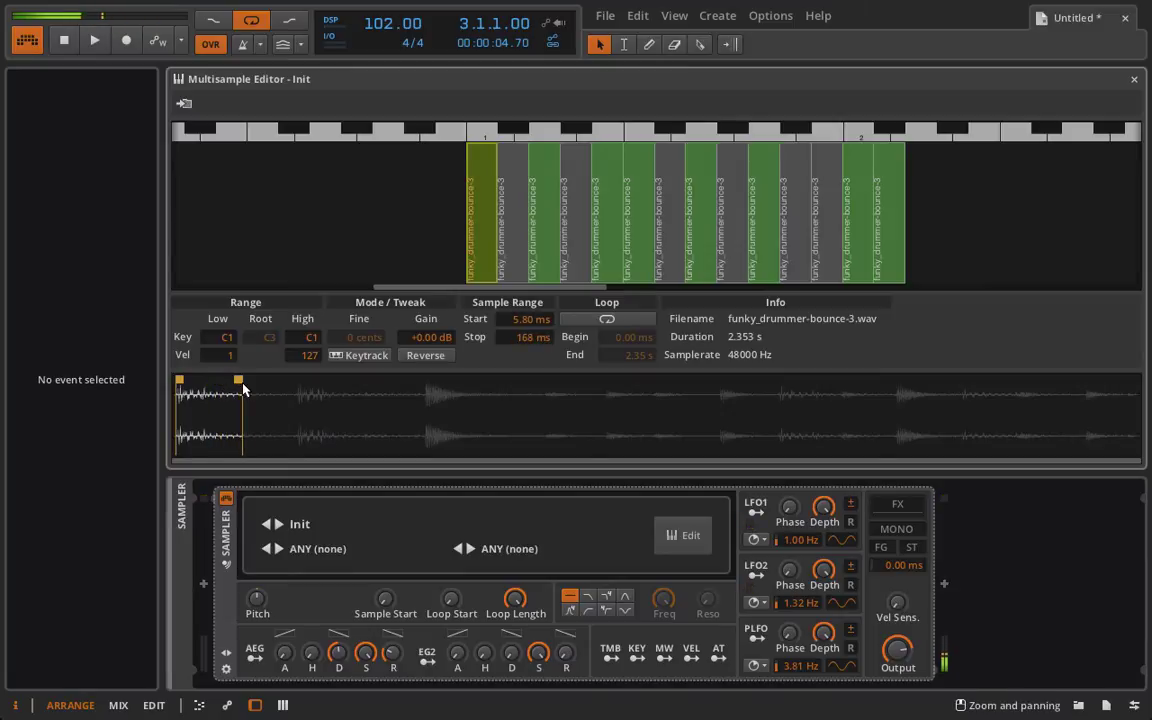
Step: Delete the C#1 slice zone, leaving 13 zones with a gap before D1
left_click(504, 197)
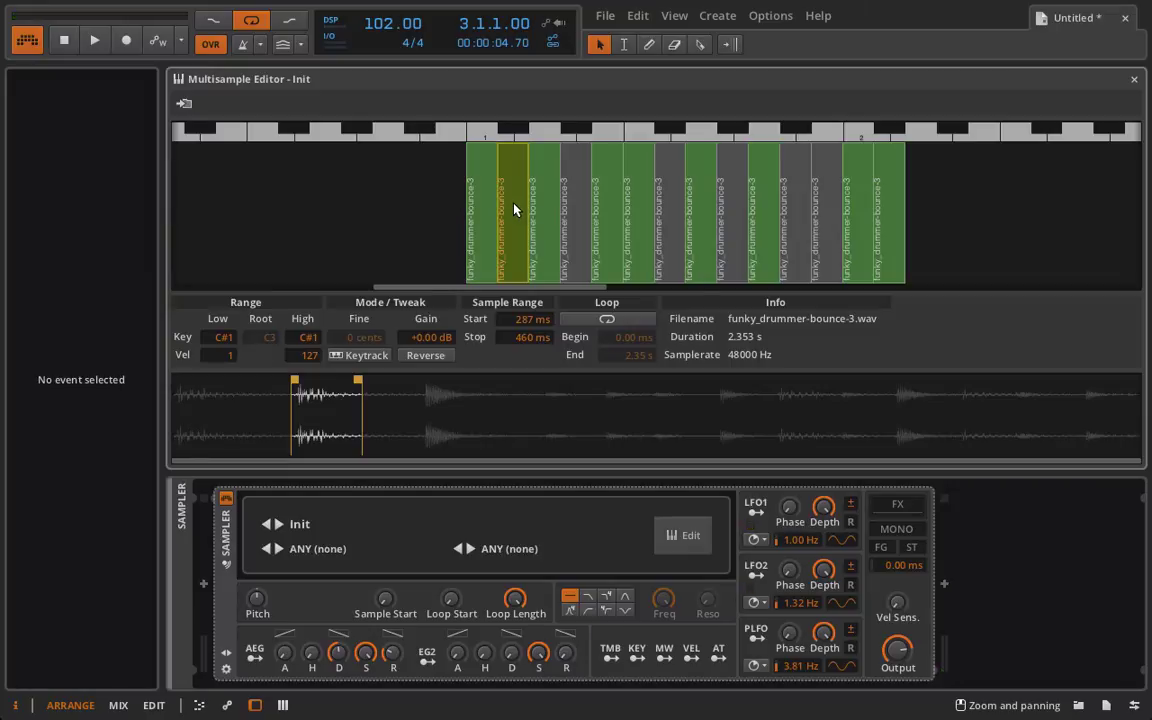
key("Delete")
right_click(543, 207)
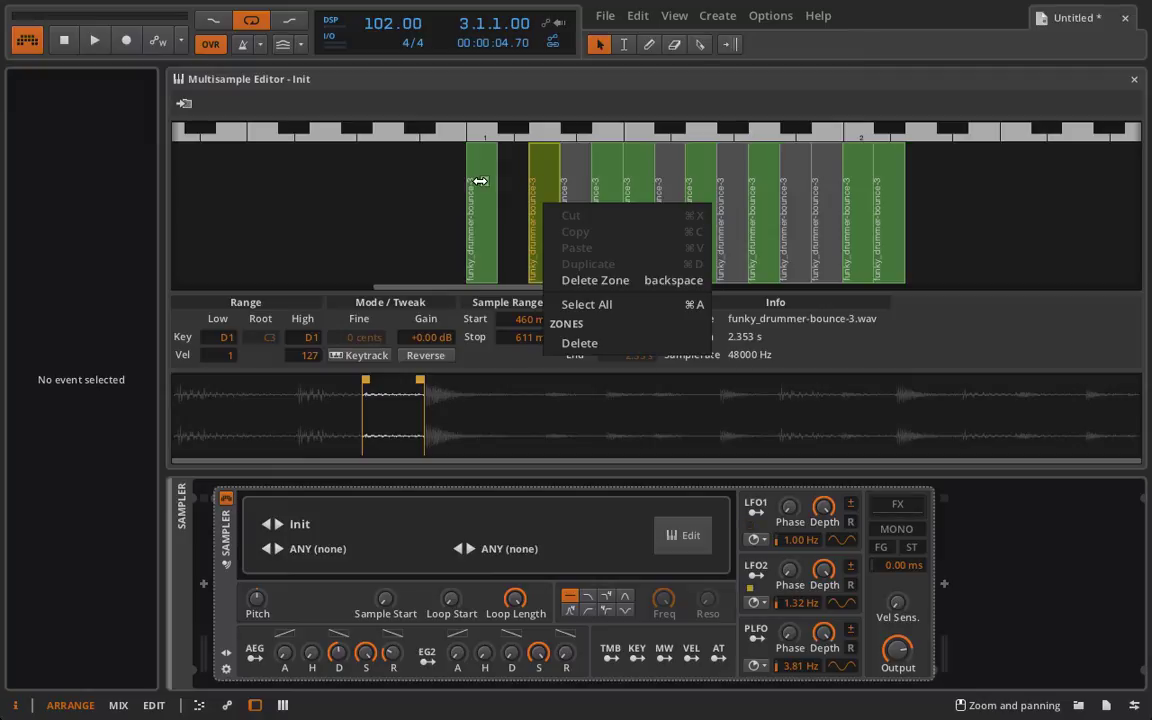
left_click(520, 185)
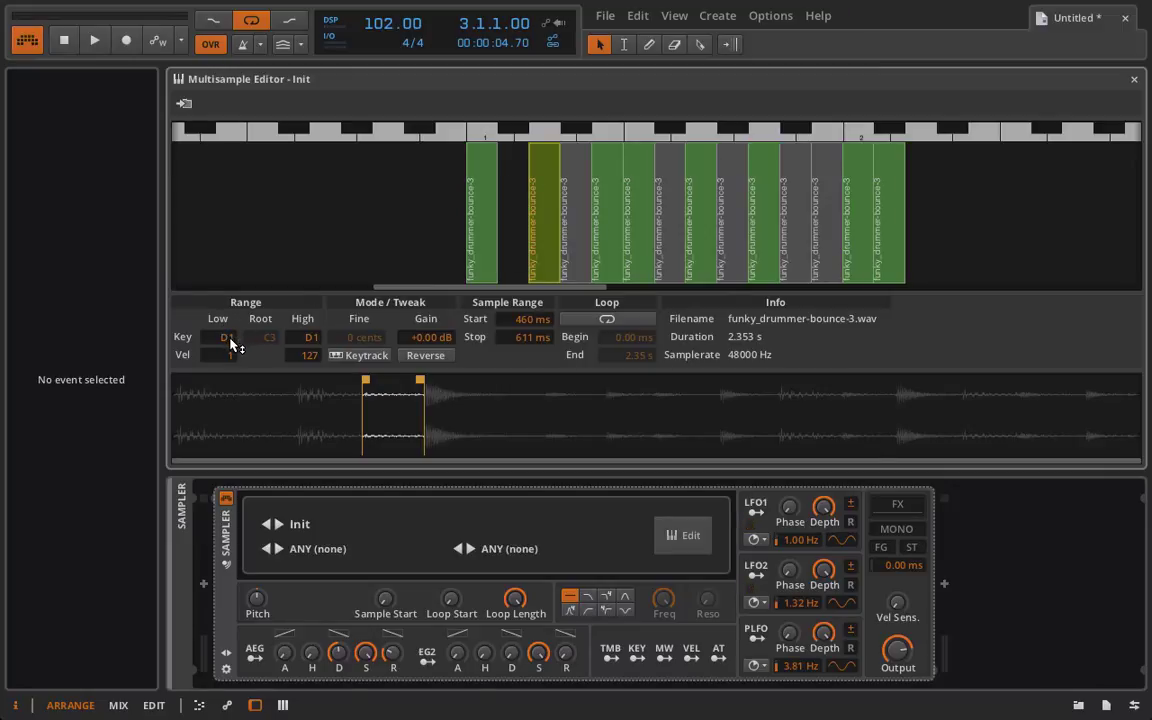
left_click_drag(226, 337, 226, 347)
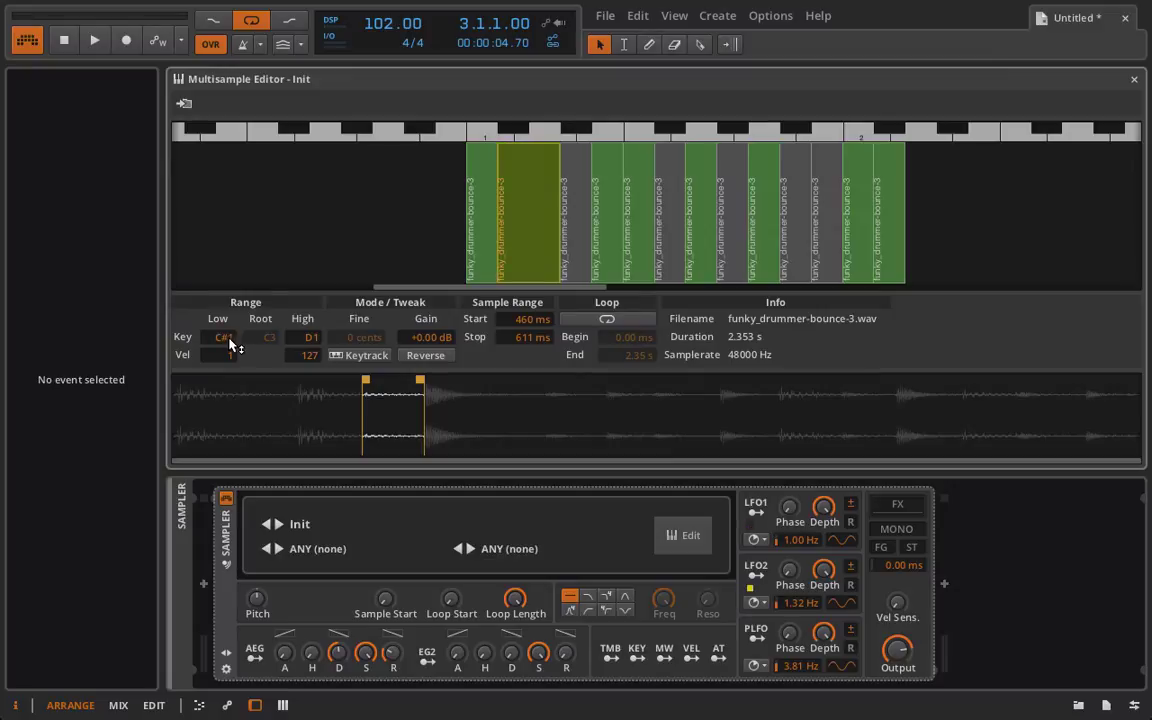
left_click_drag(311, 337, 311, 345)
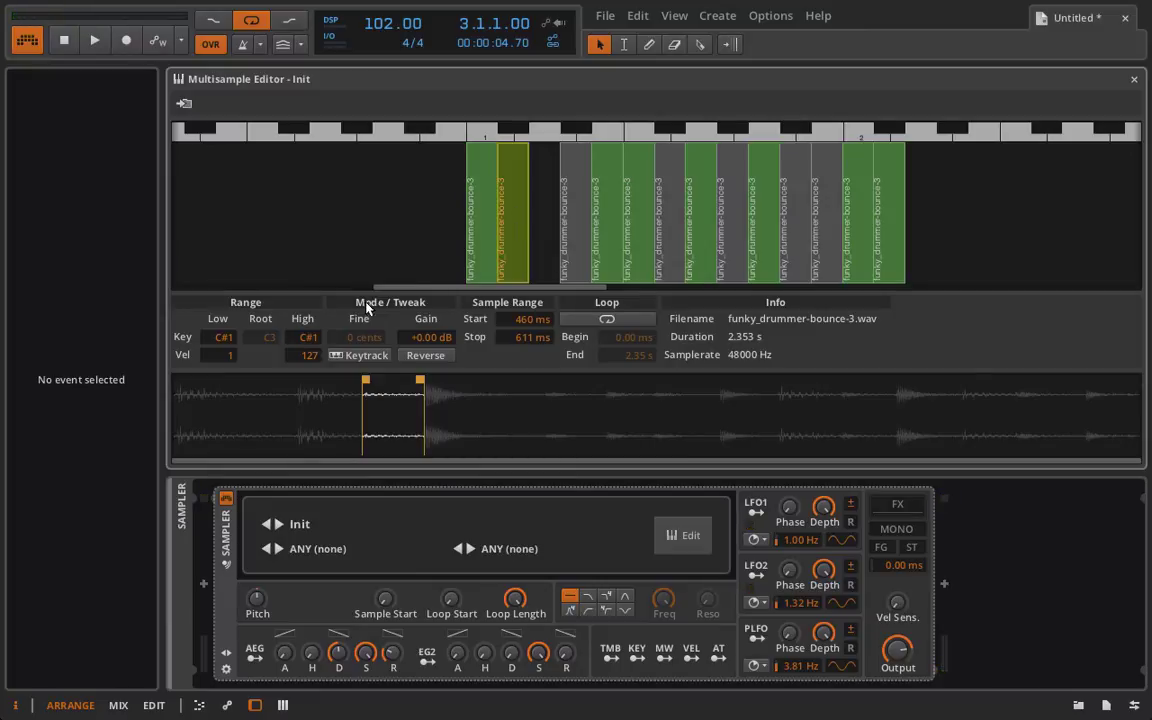
left_click_drag(313, 344, 313, 338)
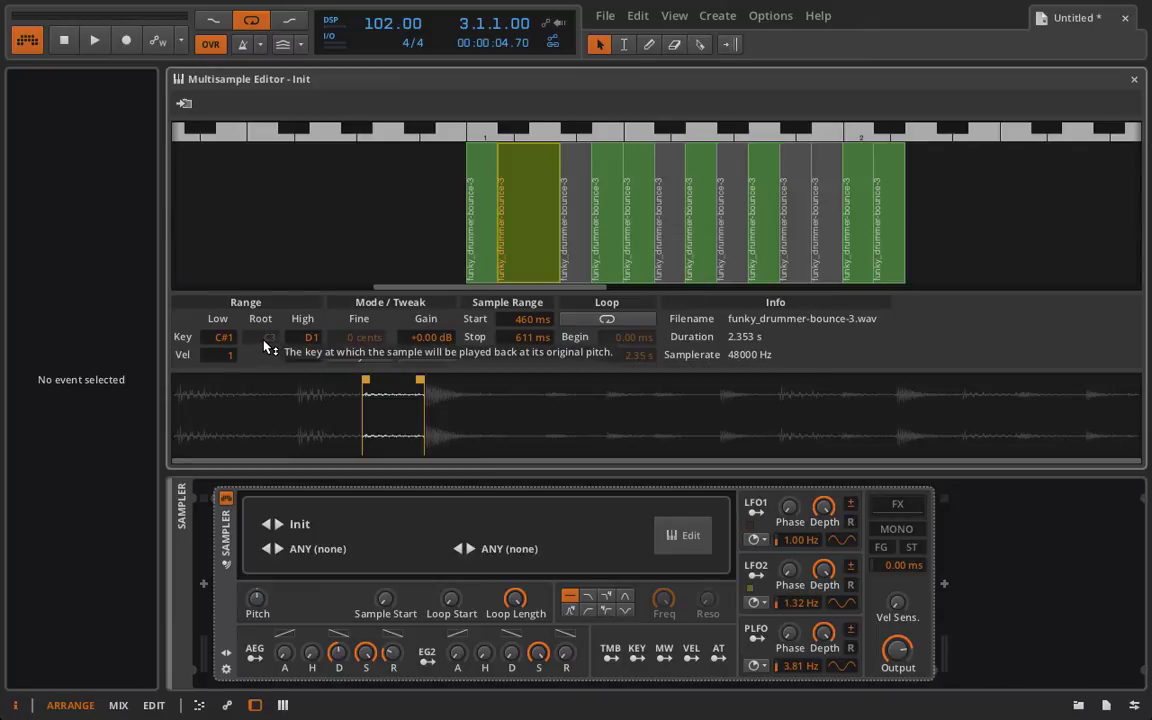
Step: Audition the slice zones from D#1 up to C2
left_click(578, 195)
left_click(608, 198)
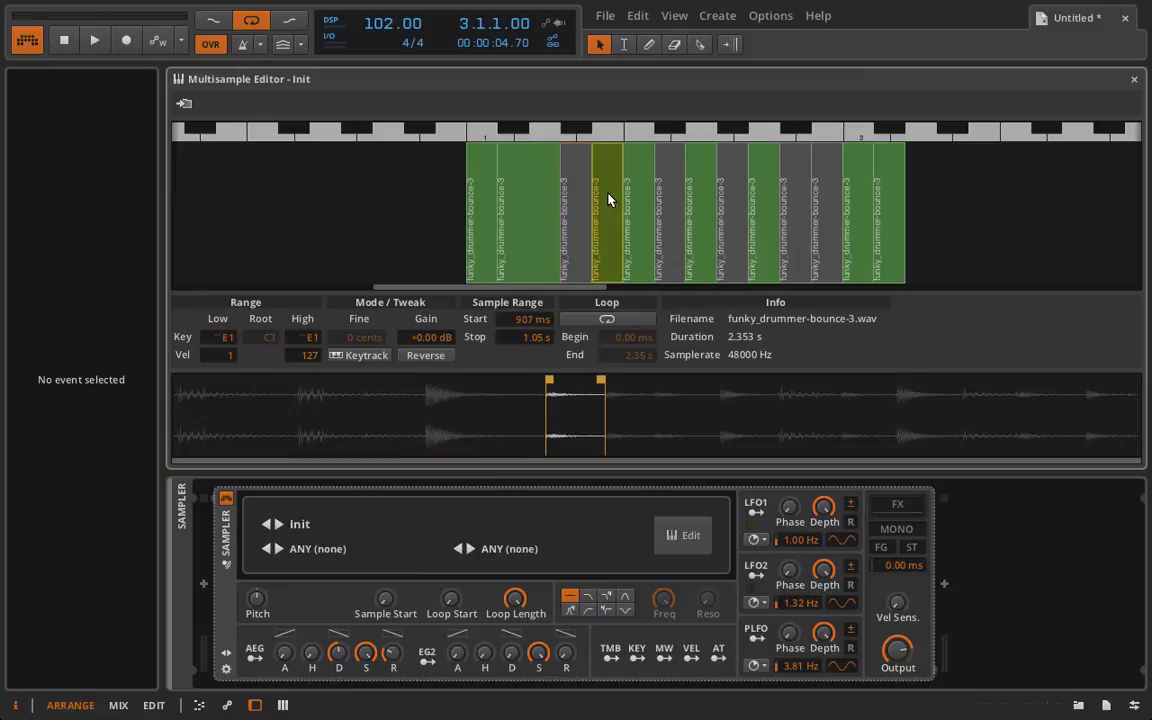
left_click(638, 203)
left_click(671, 205)
left_click(704, 206)
left_click(740, 209)
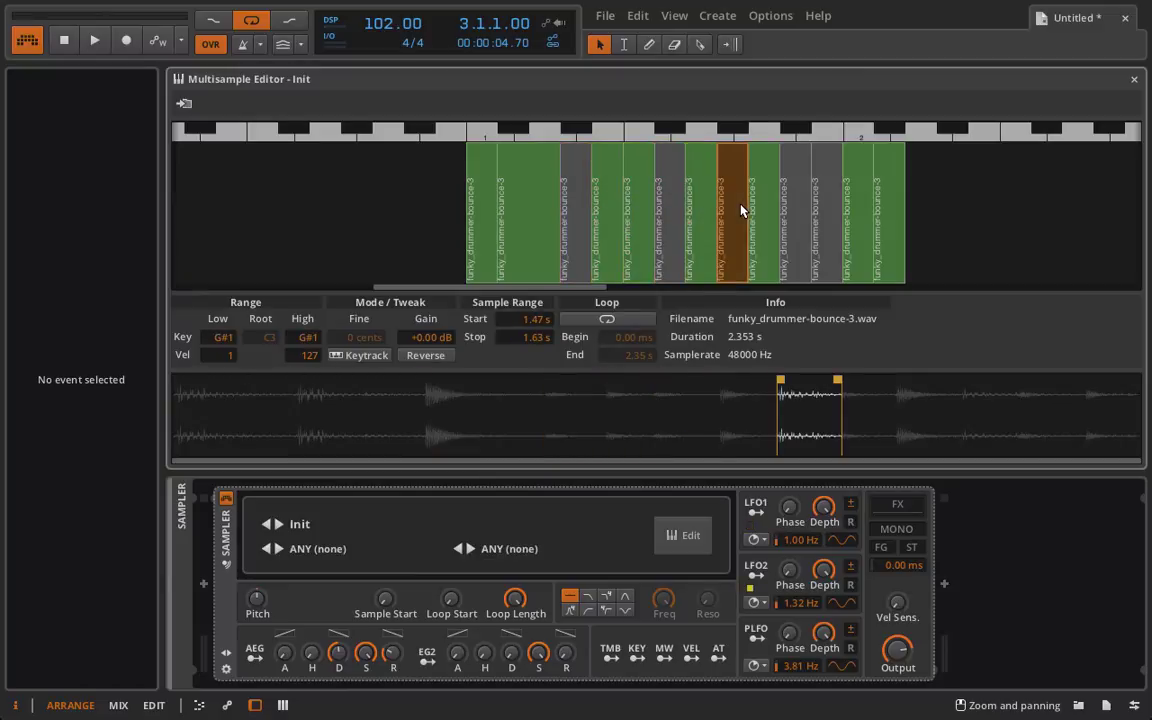
left_click(763, 212)
left_click(800, 212)
left_click(830, 214)
left_click(860, 215)
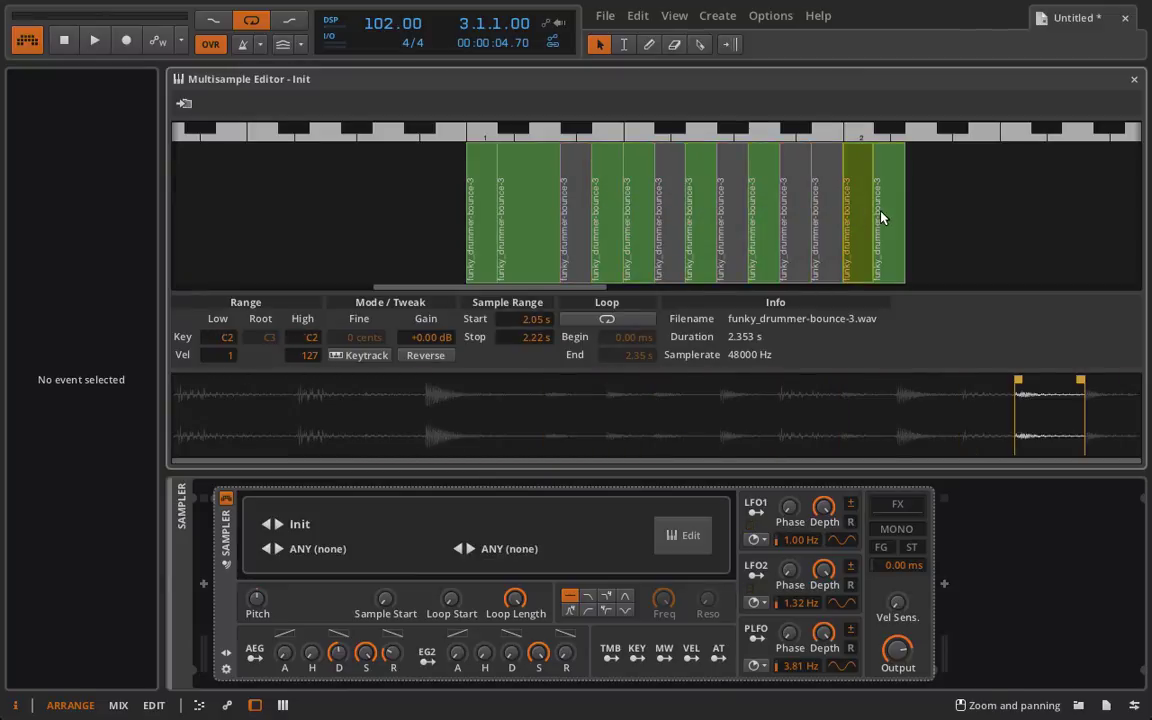
left_click(881, 217)
Step: Turn on keytracking for the C1 zone and delete the C#1–D1 zone
left_click(481, 211)
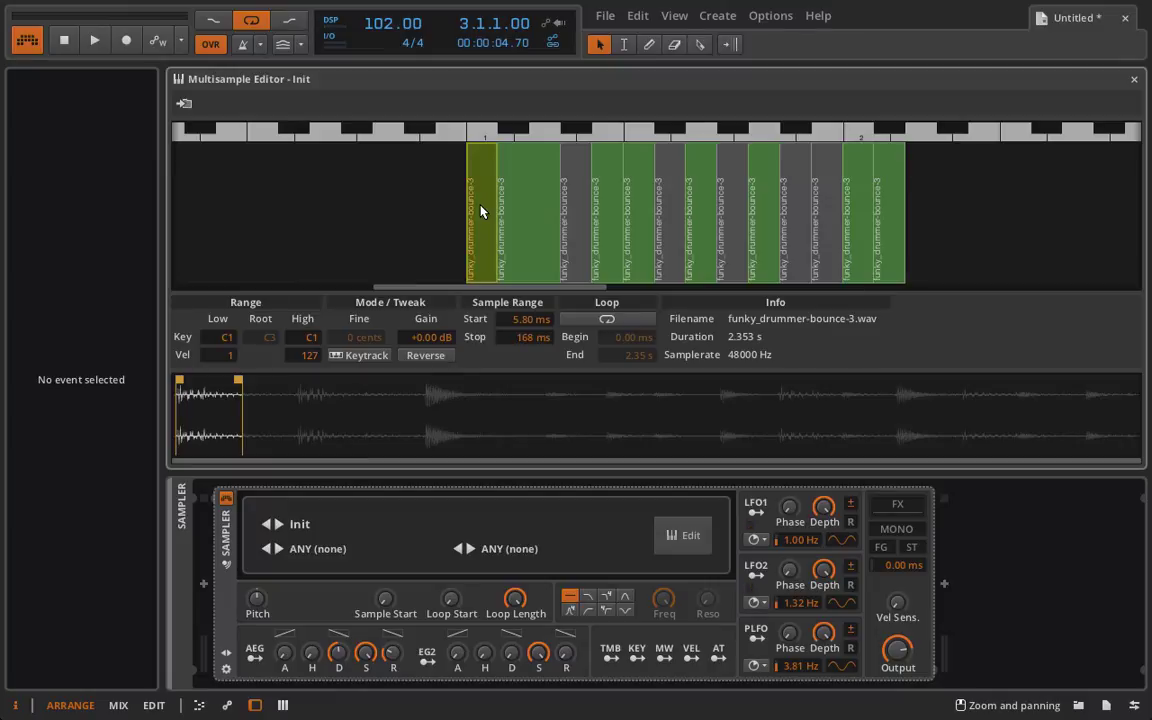
left_click(355, 357)
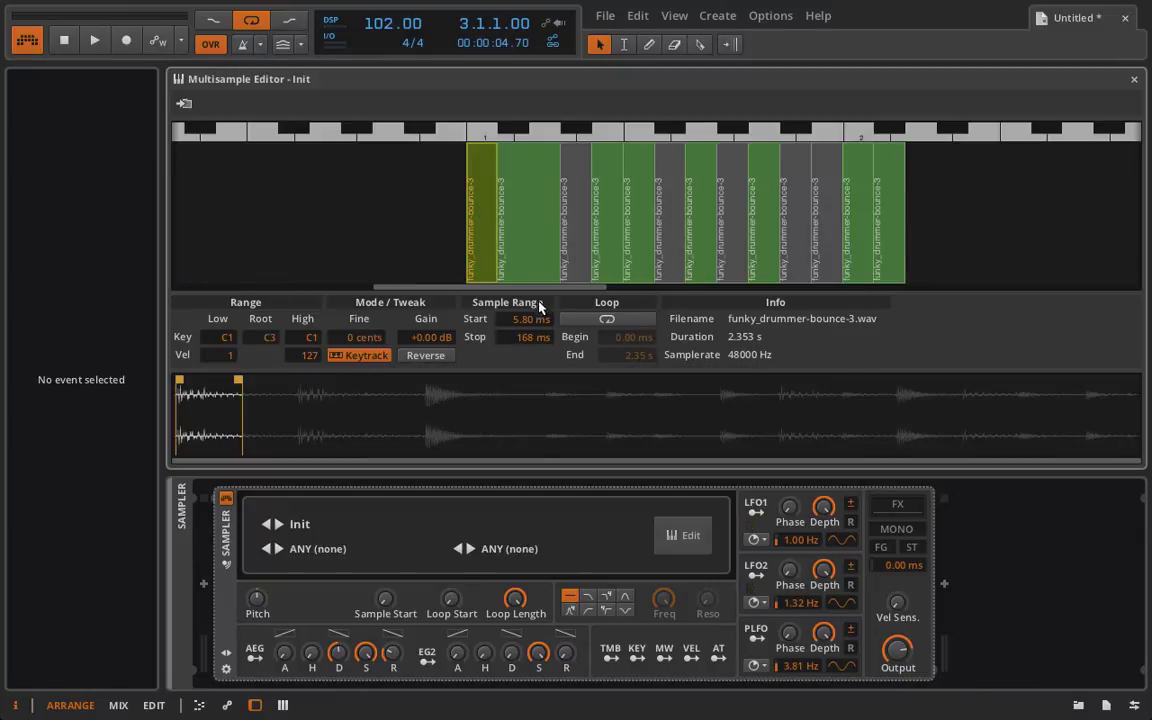
left_click(522, 209)
key("Delete")
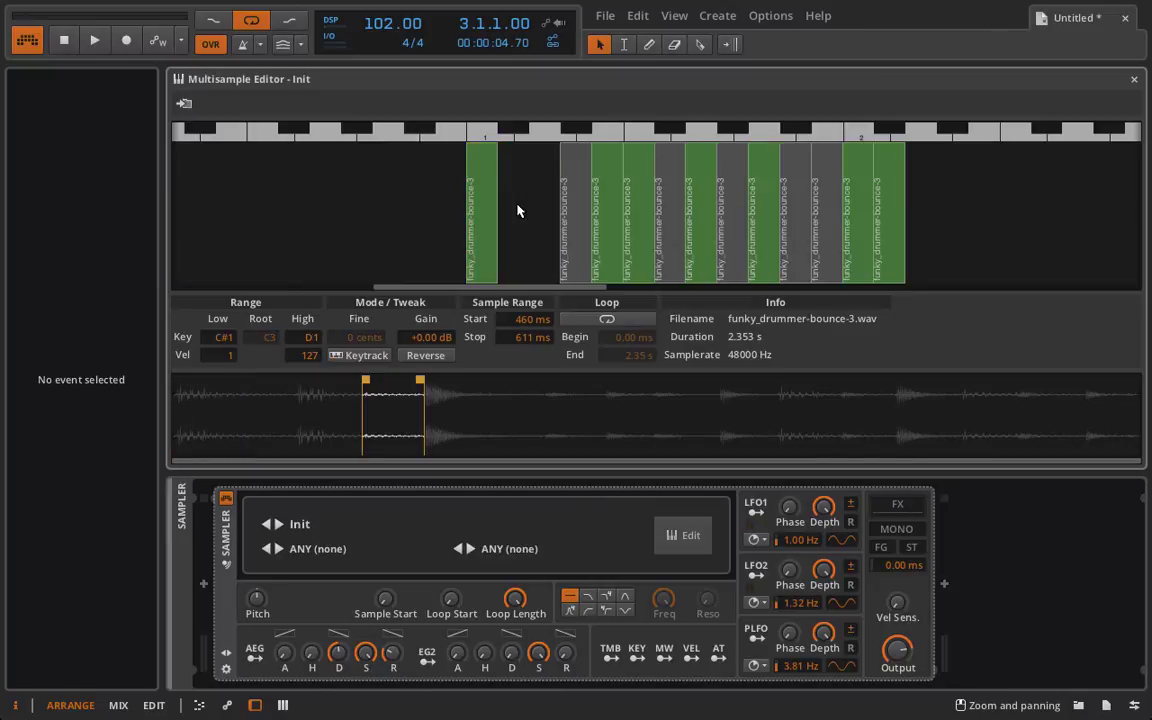
Step: Set the C1 zone's root key to C1 and extend its range up to D1
left_click(487, 200)
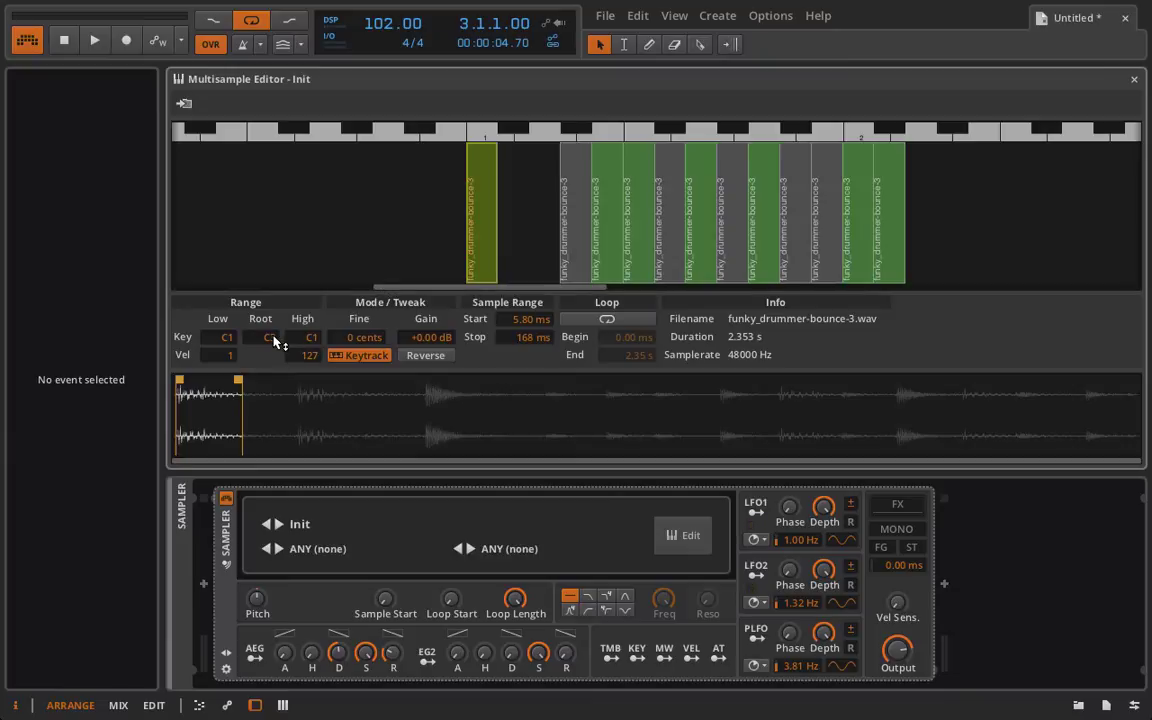
left_click_drag(268, 337, 265, 345)
left_click_drag(268, 337, 276, 342)
left_click_drag(316, 341, 316, 342)
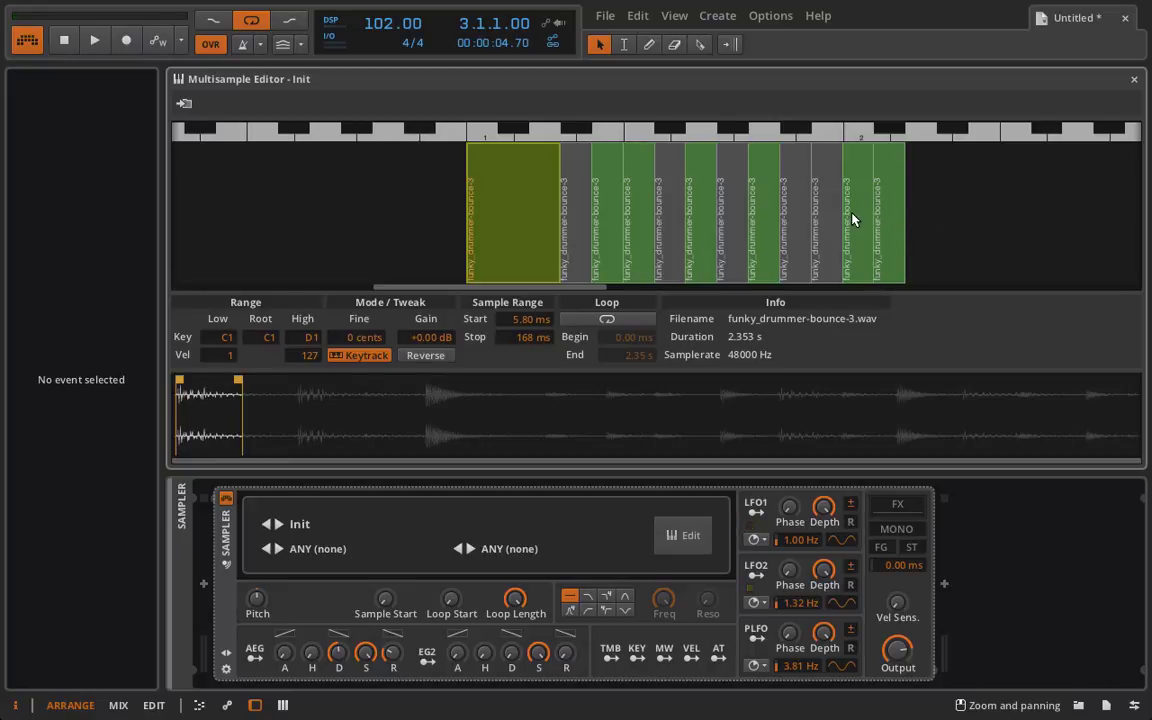
Step: Make the D#1 zone play reversed with its end trimmed to 779 ms
left_click(574, 206)
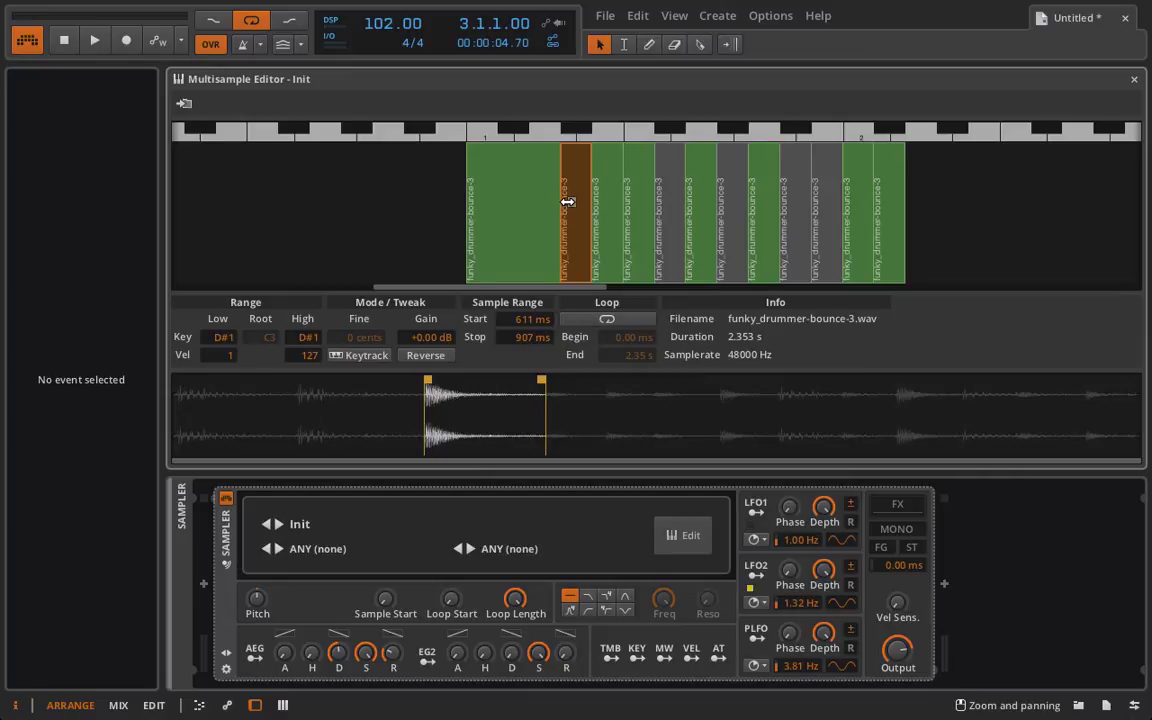
left_click_drag(541, 381, 526, 386)
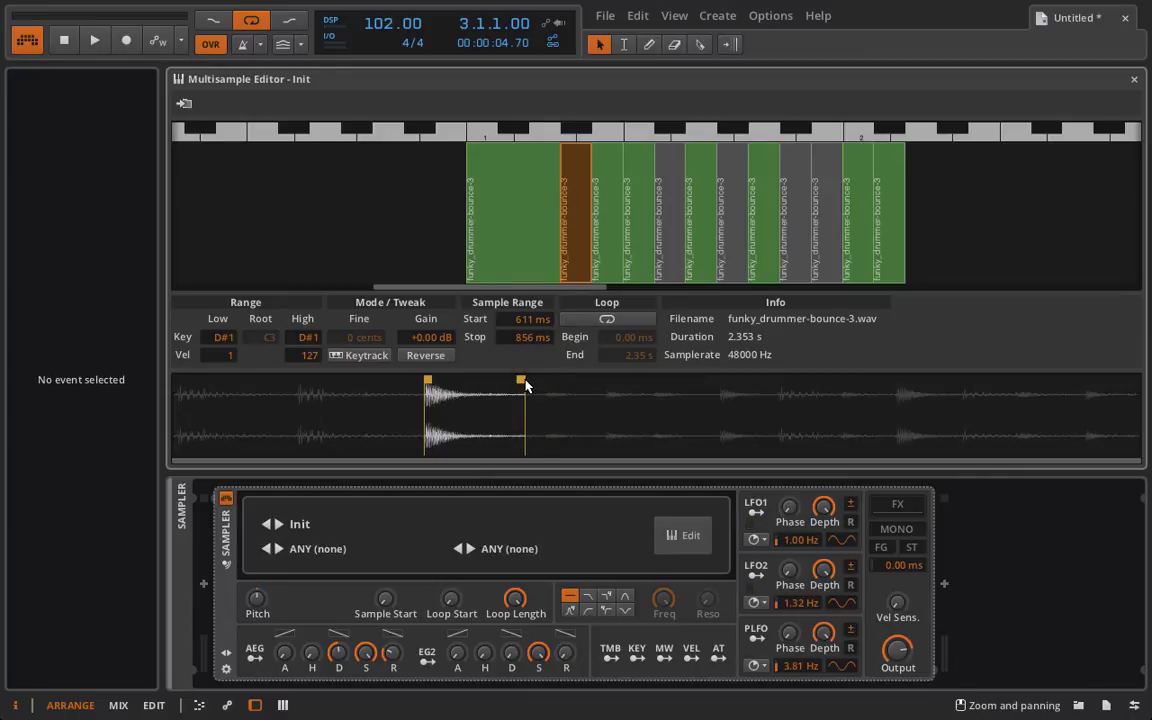
left_click(437, 357)
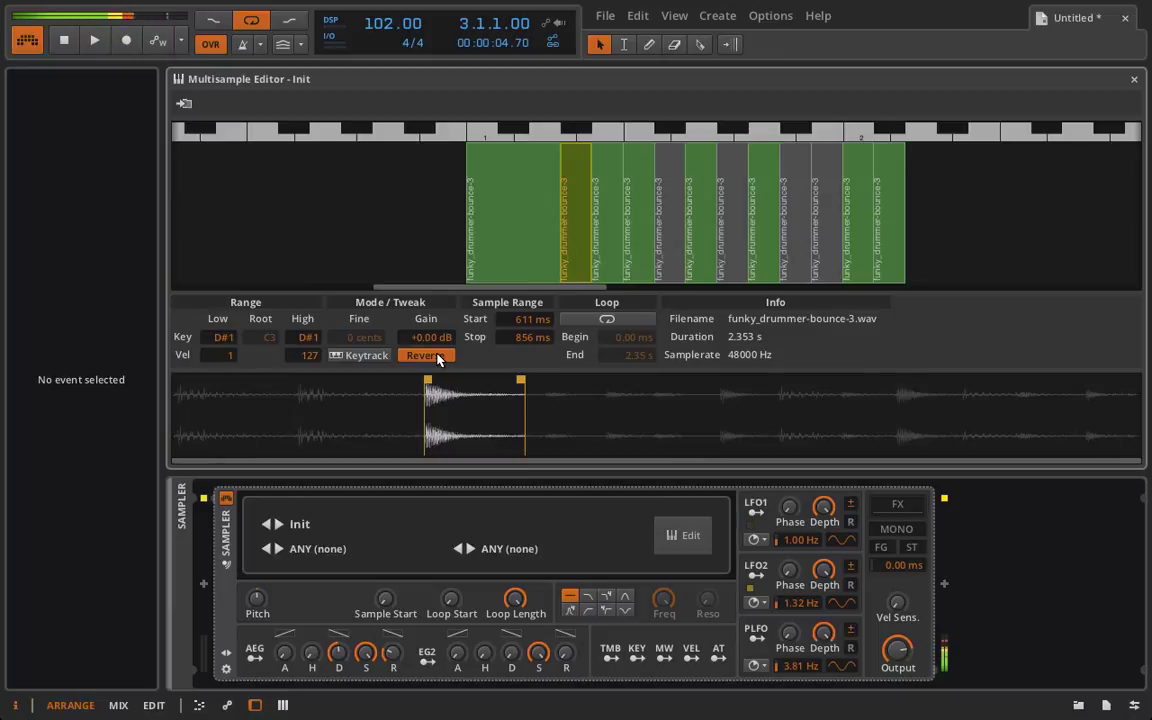
left_click_drag(521, 380, 491, 380)
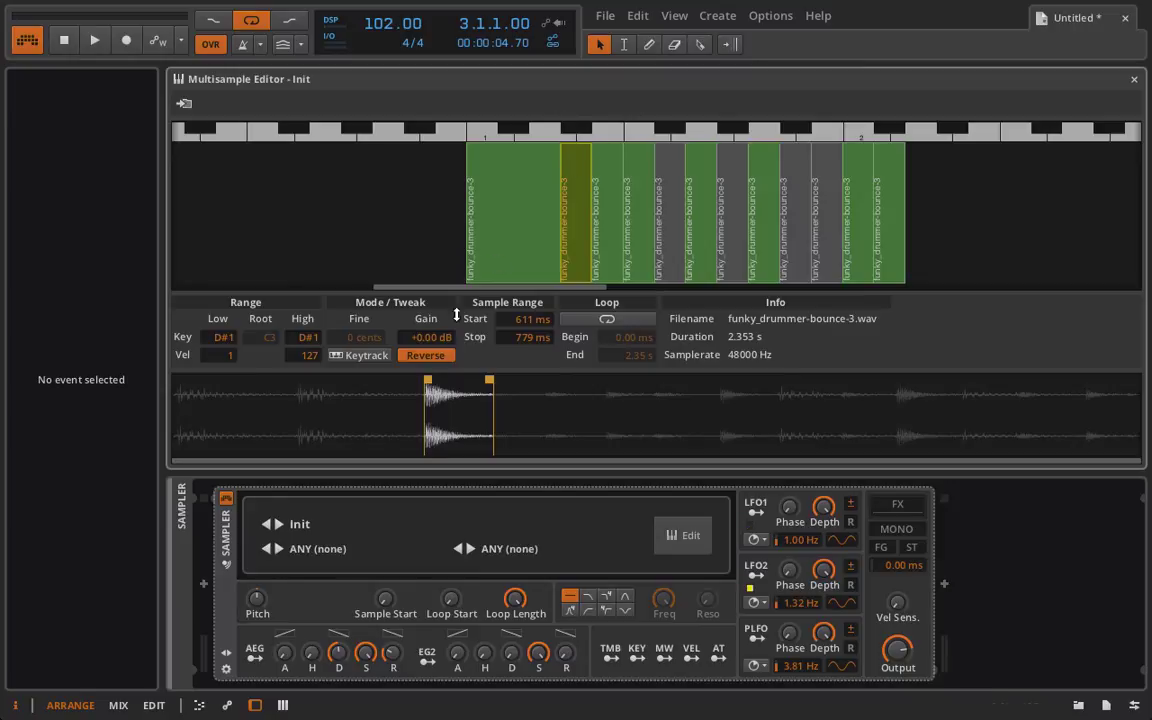
Step: Keytrack the D#1 zone with root A0 and lower its gain to -6.72 dB
left_click(353, 357)
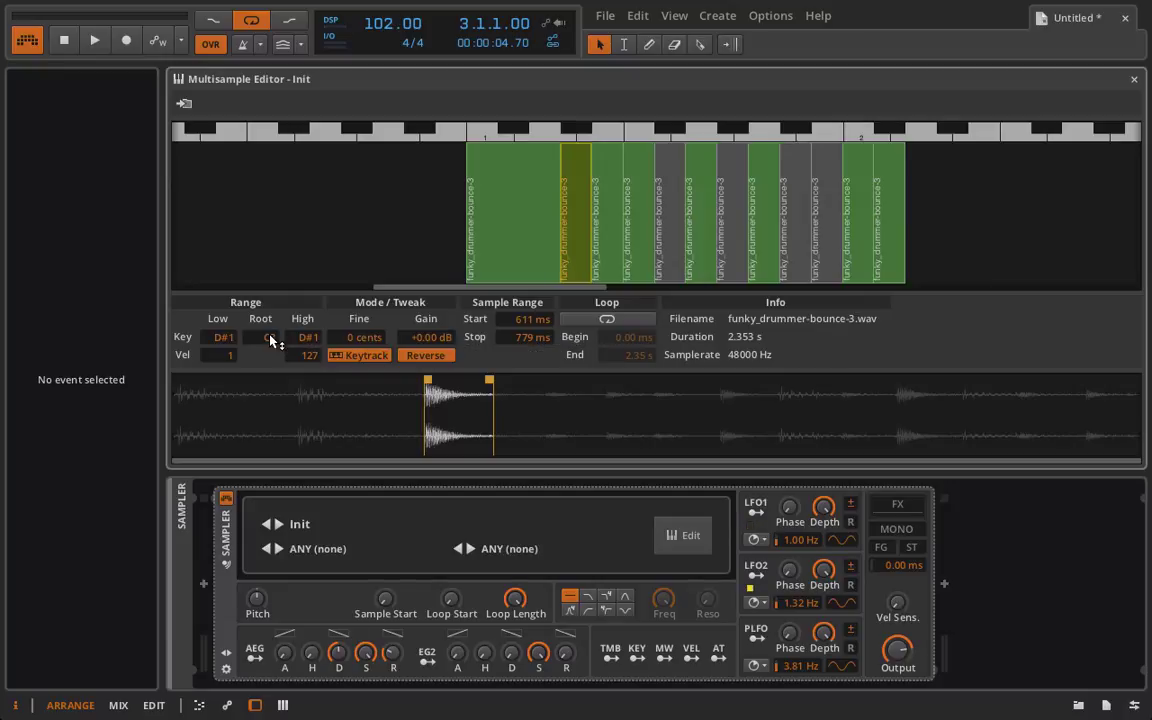
left_click_drag(270, 340, 270, 384)
left_click_drag(432, 337, 430, 343)
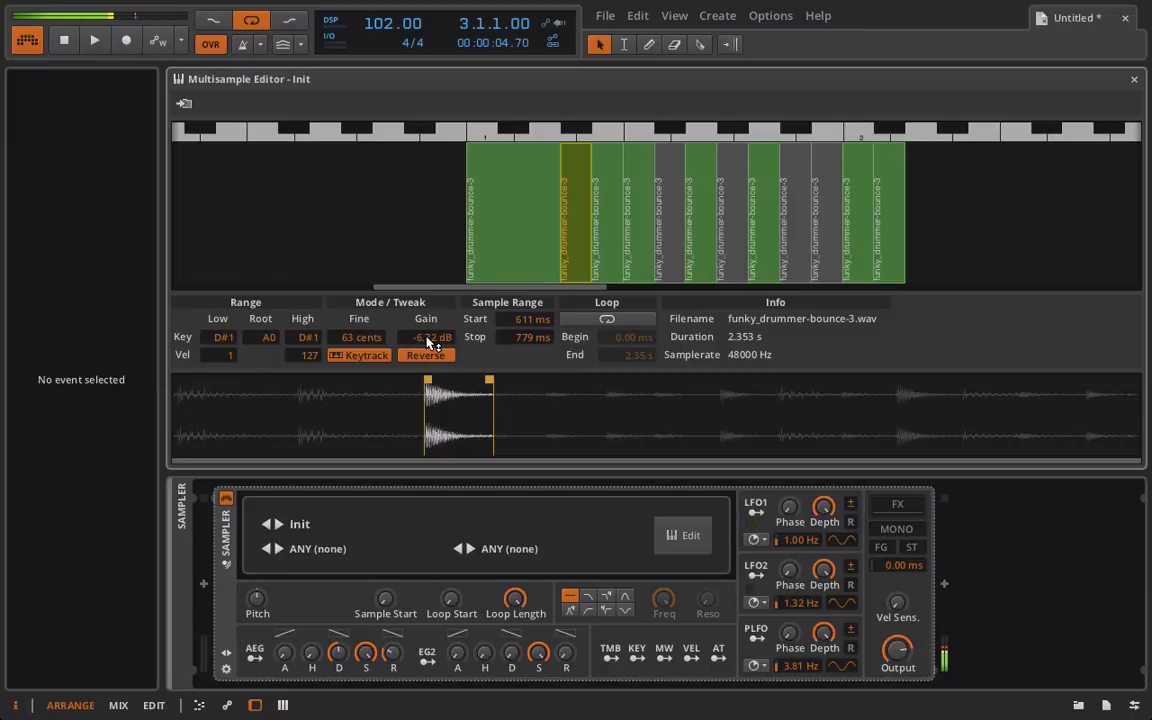
Step: Enable looping on the D#1 zone with the loop set from 619 ms to 761 ms
left_click(610, 320)
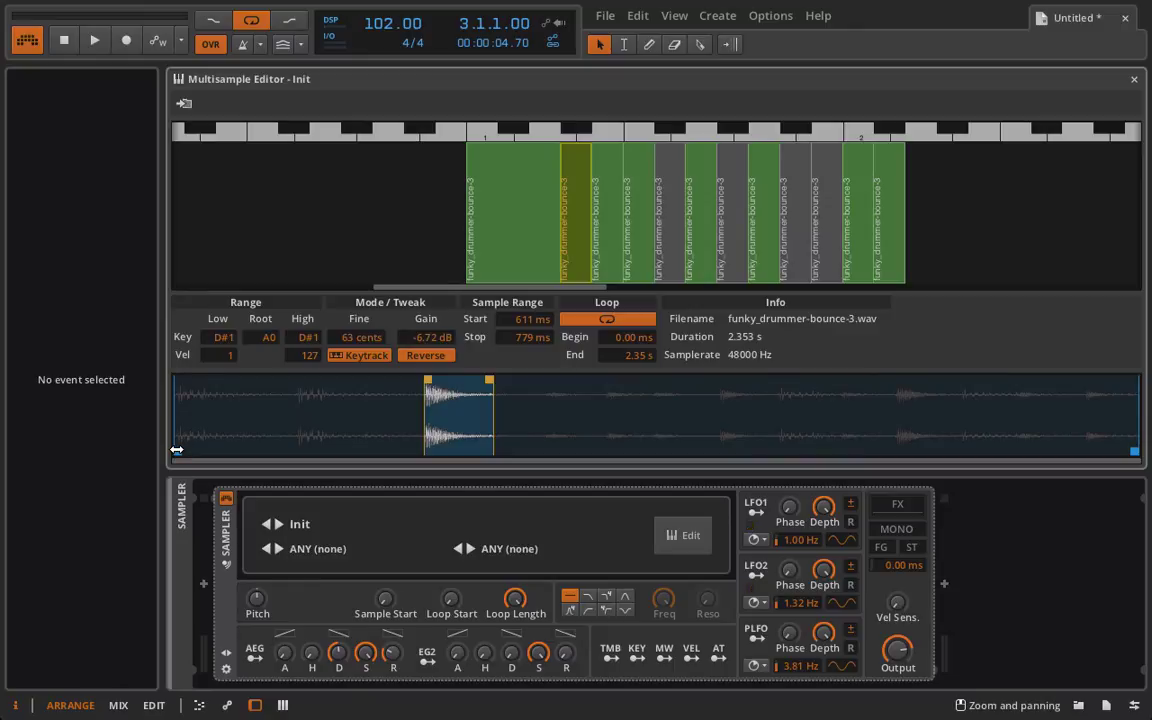
left_click_drag(176, 450, 453, 450)
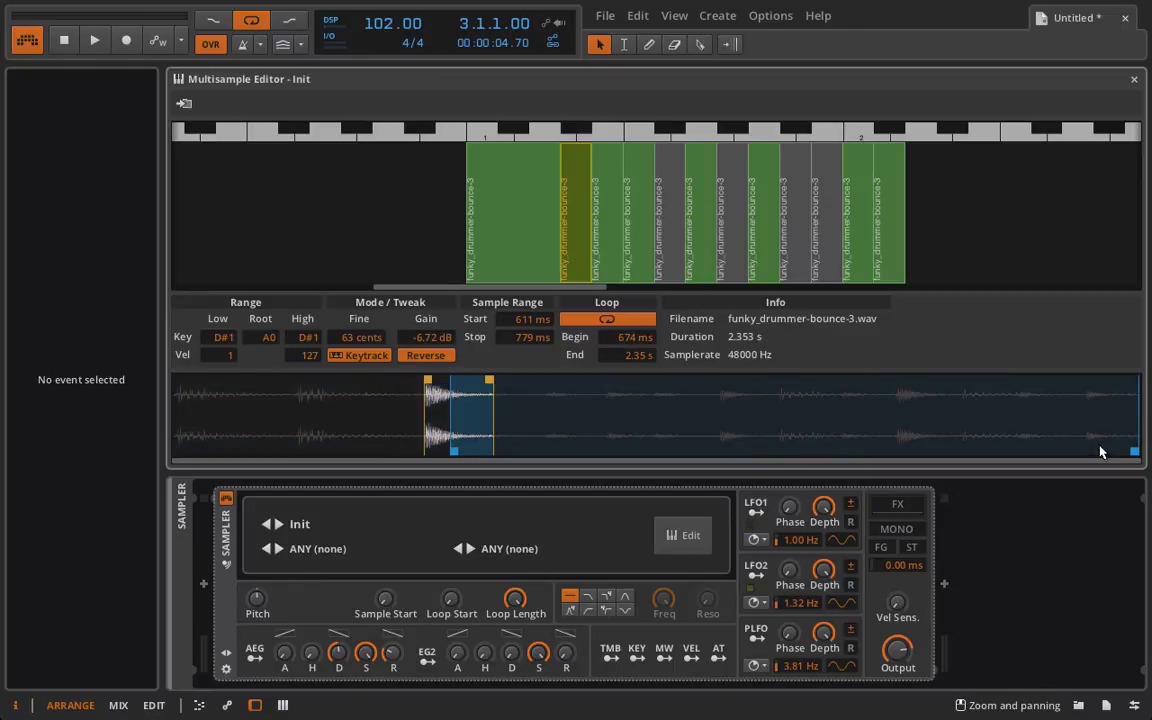
left_click_drag(1134, 452, 469, 473)
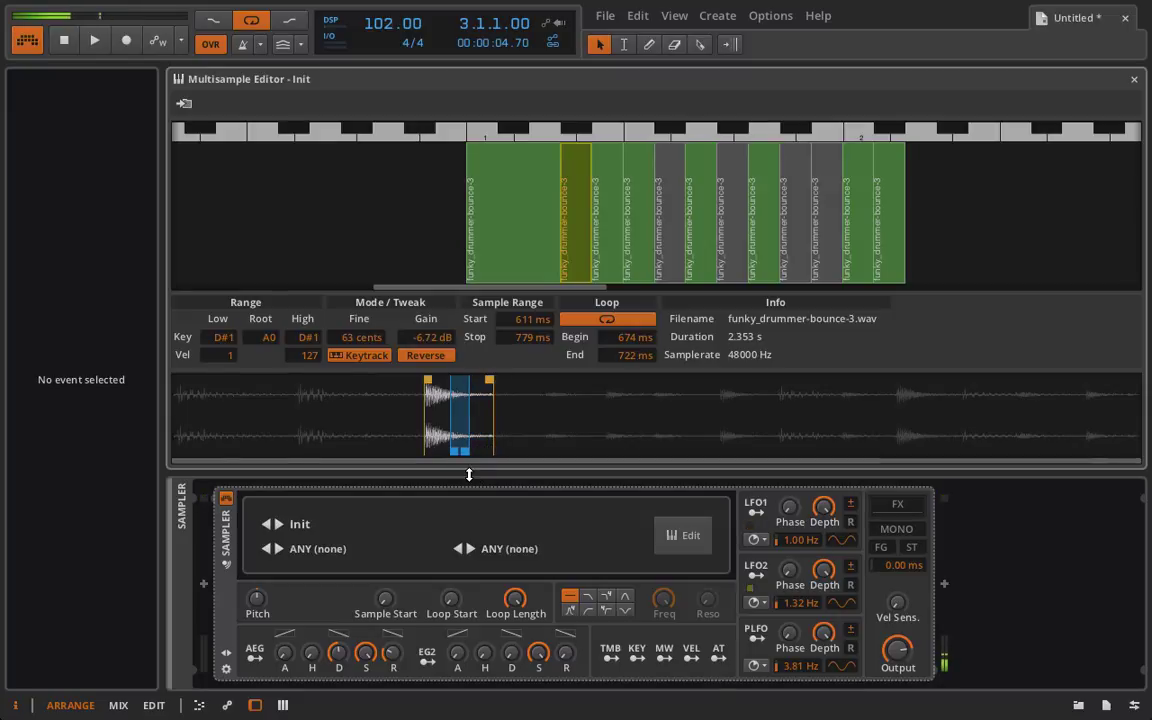
left_click_drag(454, 451, 486, 455)
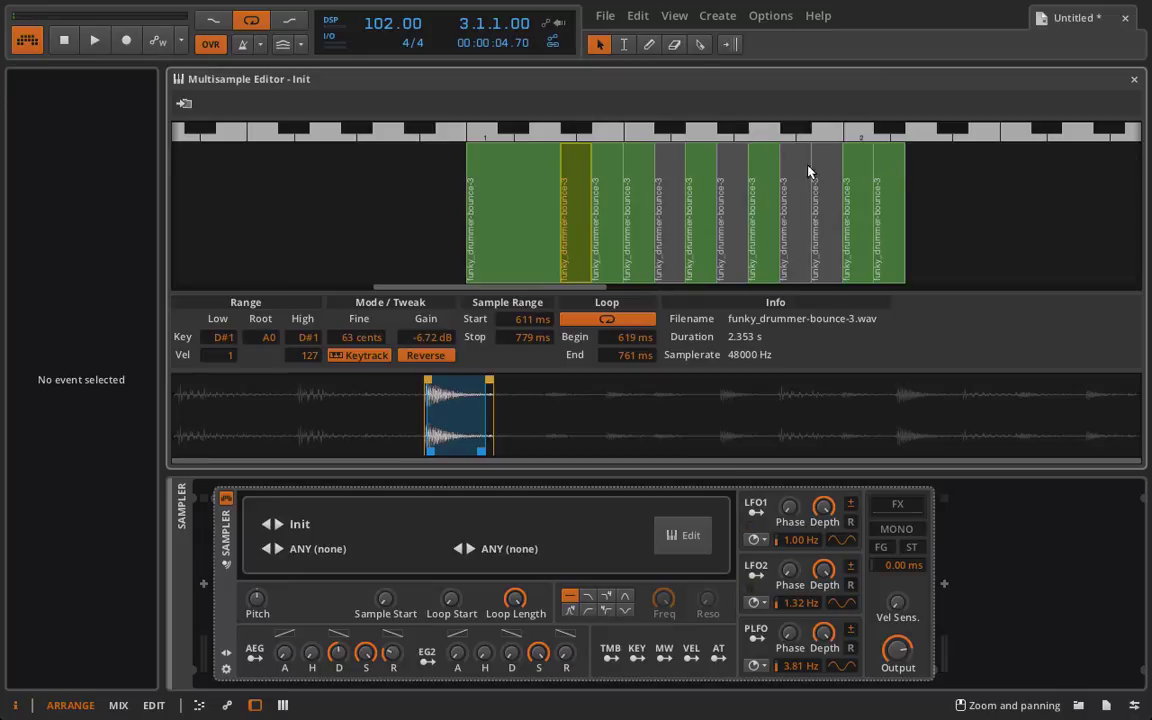
left_click(609, 230)
left_click(640, 230)
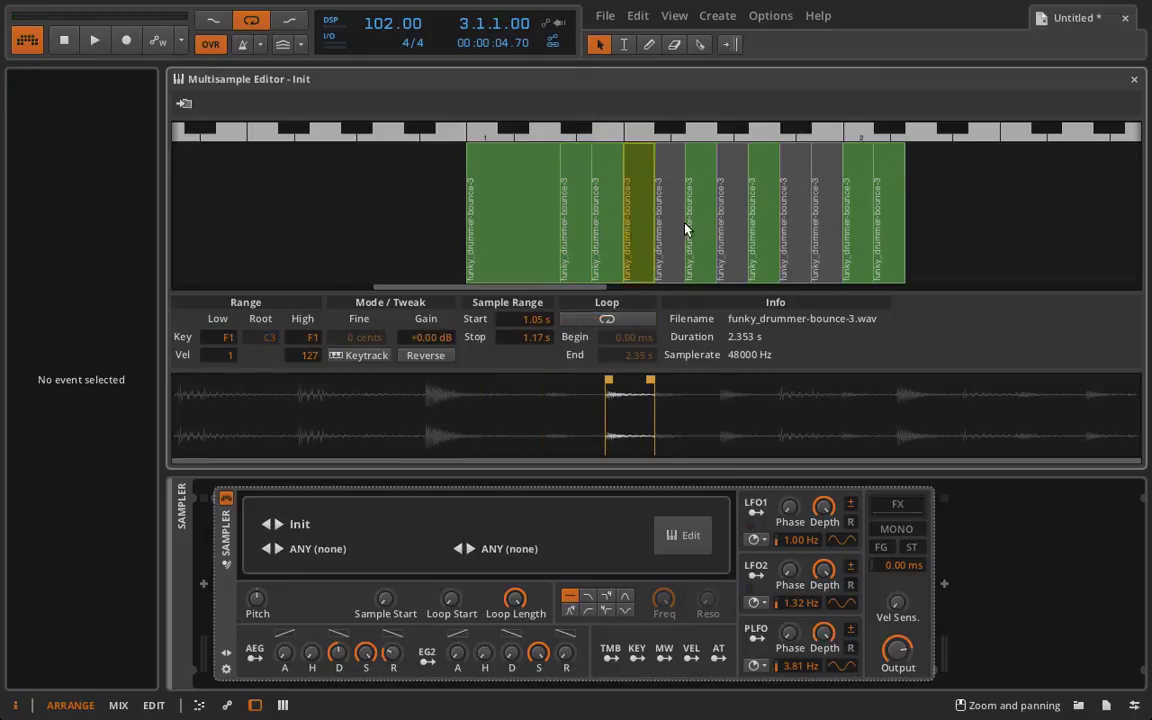
left_click(670, 229)
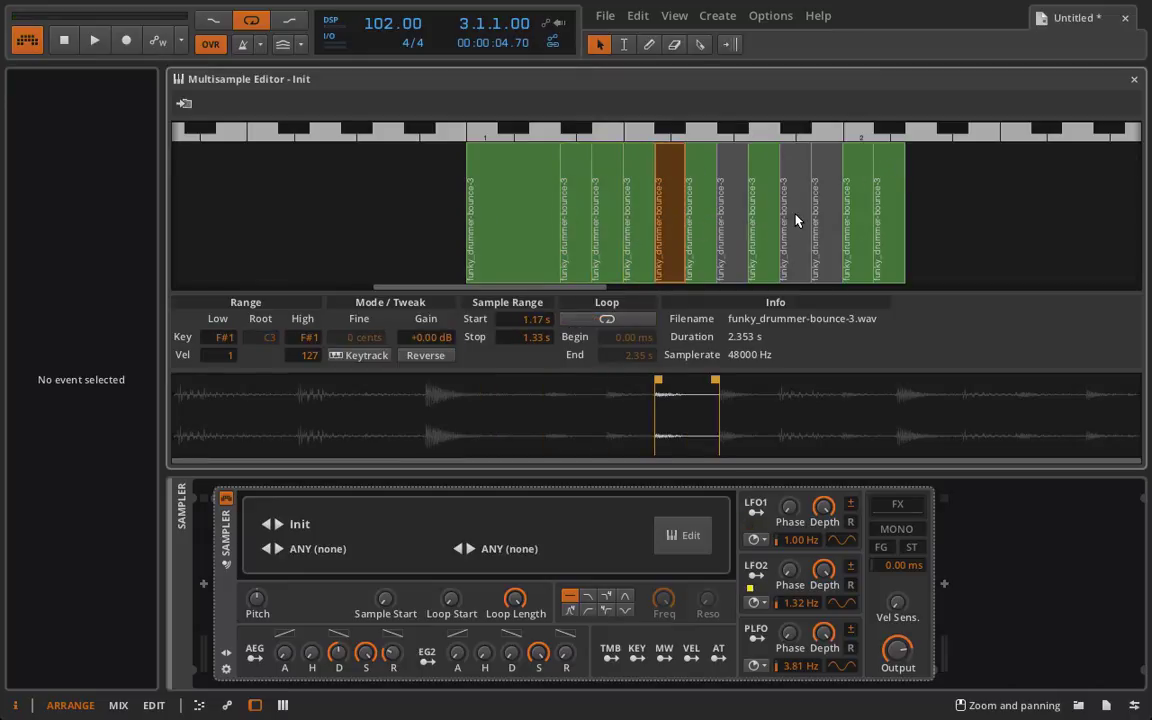